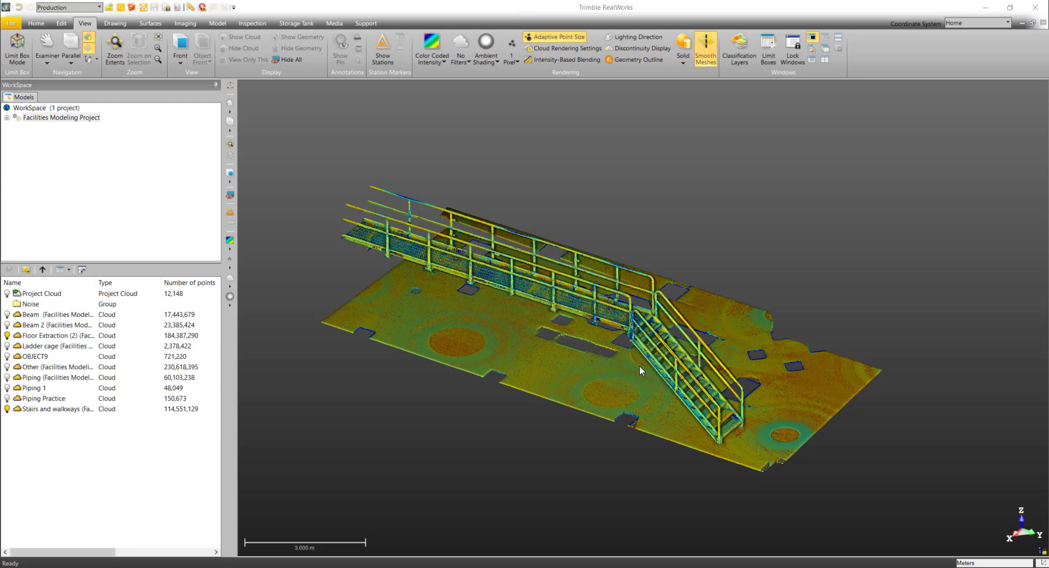
- Select the Stairs and walkways cloud and start the Stairs modeling tool on it
middle_drag(640, 368, 638, 356)
drag(641, 363, 607, 332)
middle_drag(605, 329, 628, 366)
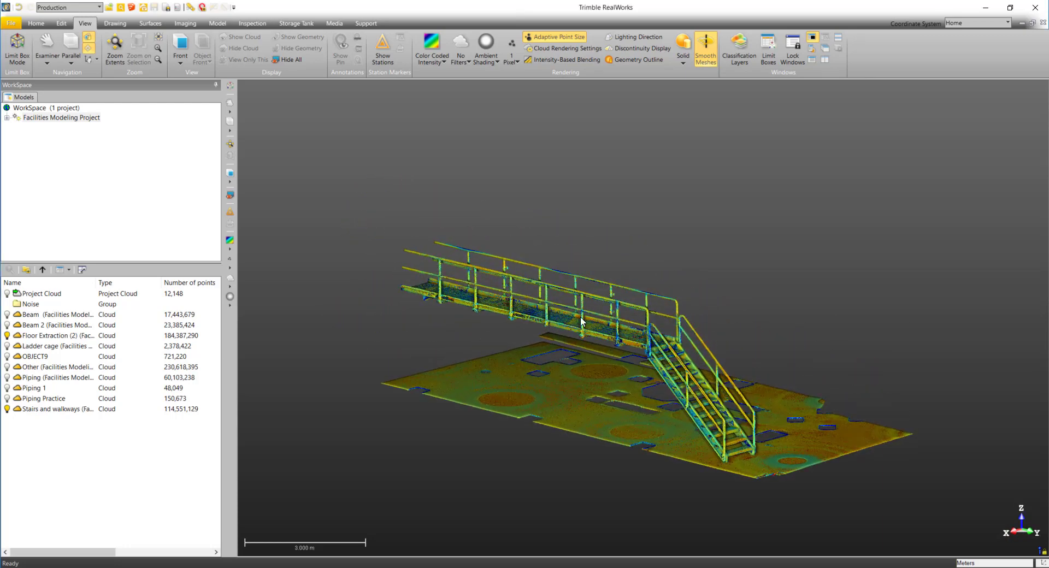
click(218, 23)
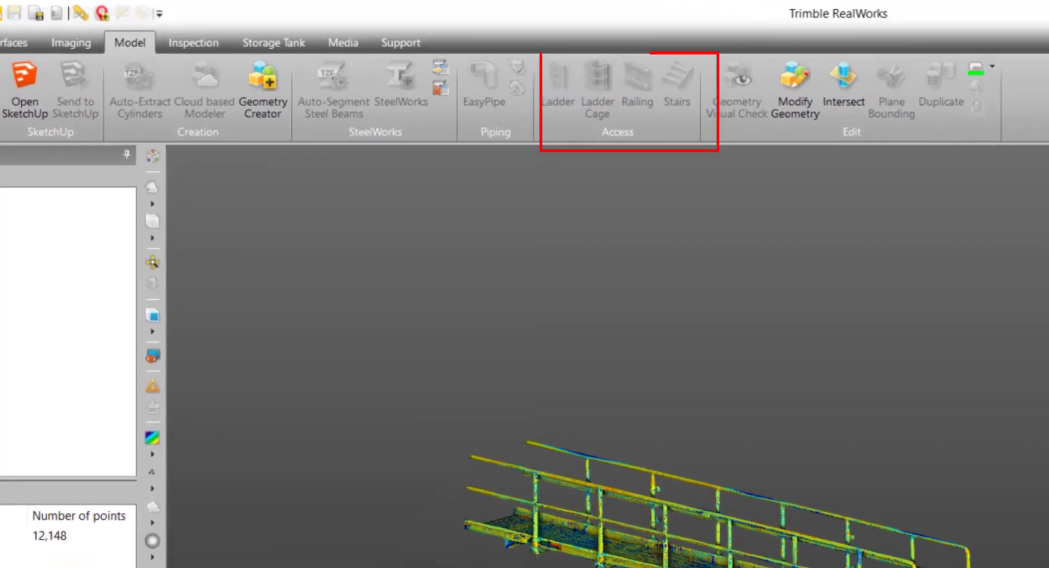
click(86, 409)
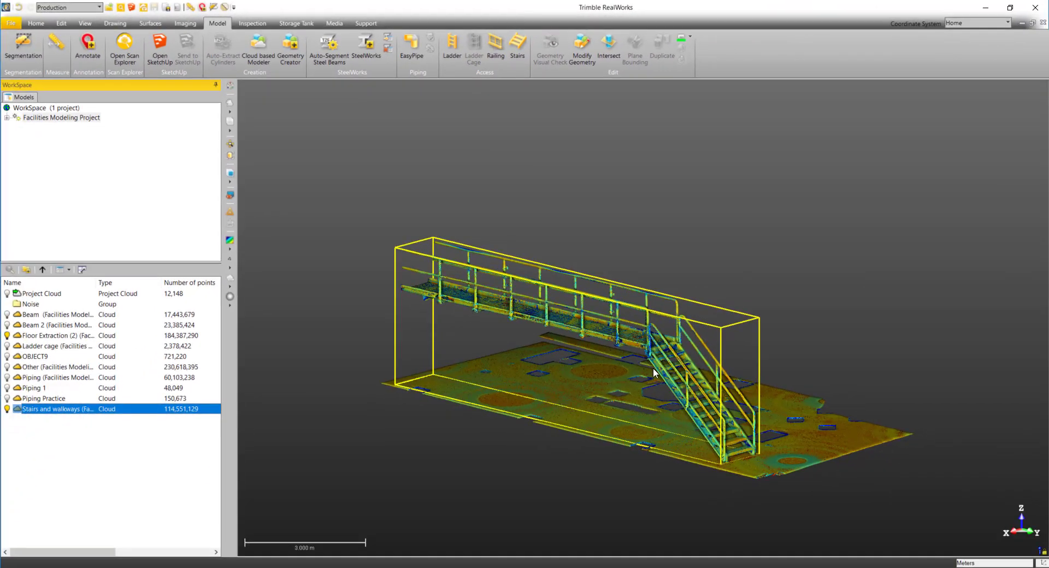
scroll(713, 442, up, 5)
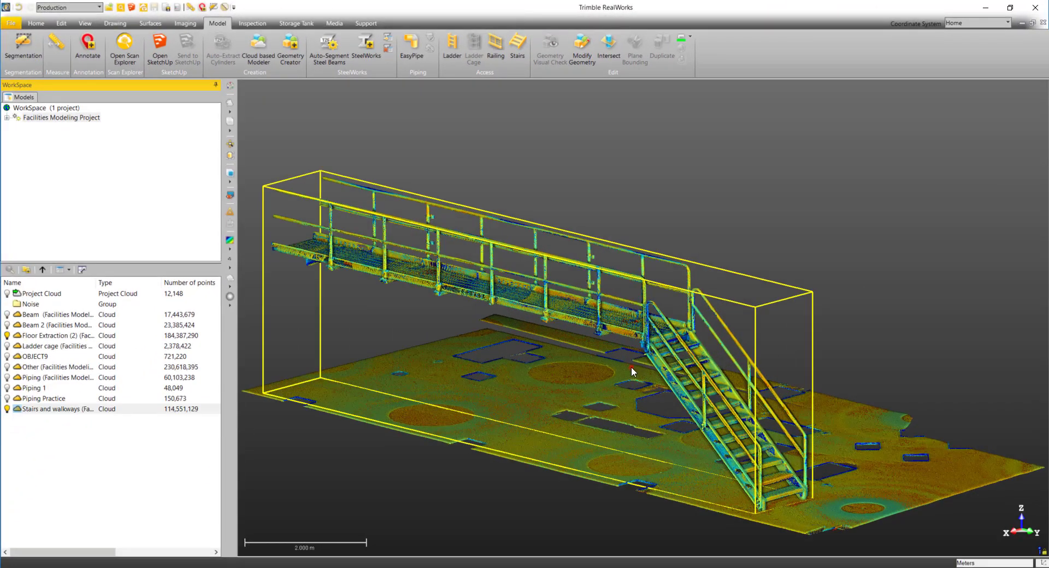
drag(693, 440, 720, 452)
drag(654, 376, 496, 362)
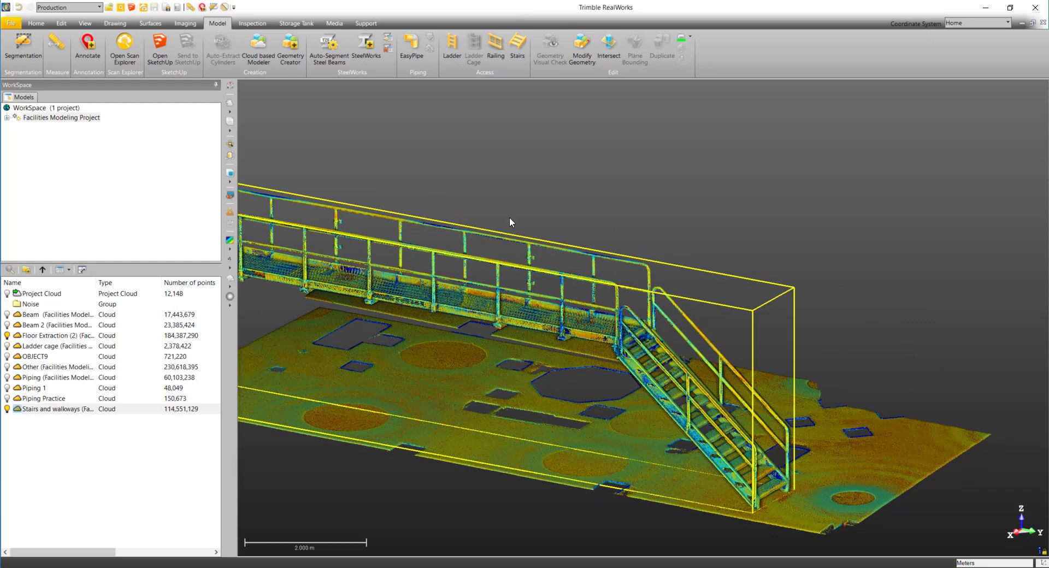
click(521, 42)
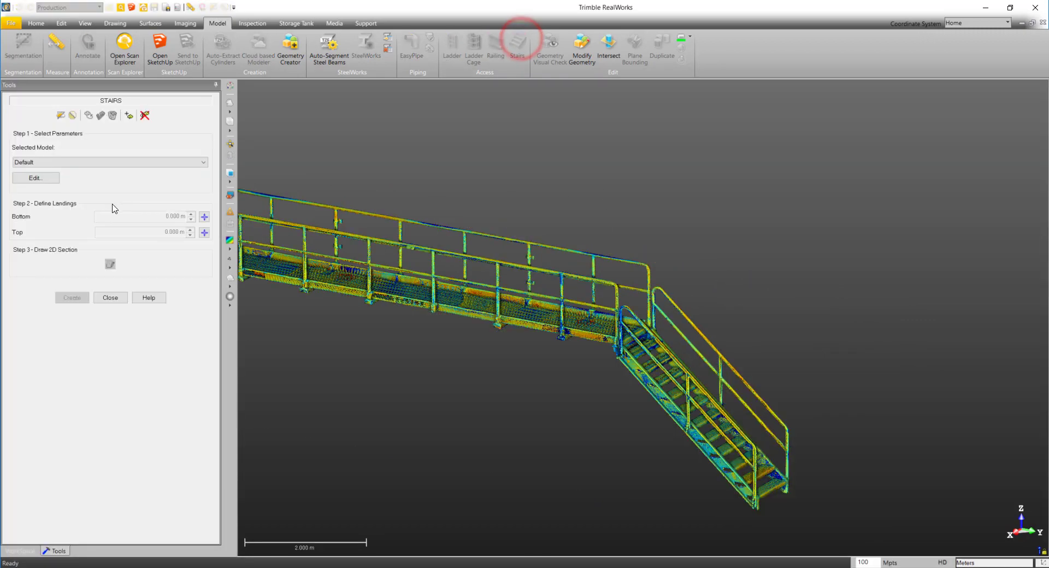
- Segment the cloud with a polygonal fence around the stair flight, keeping only the points inside, and finish the segmentation
scroll(575, 307, down, 2)
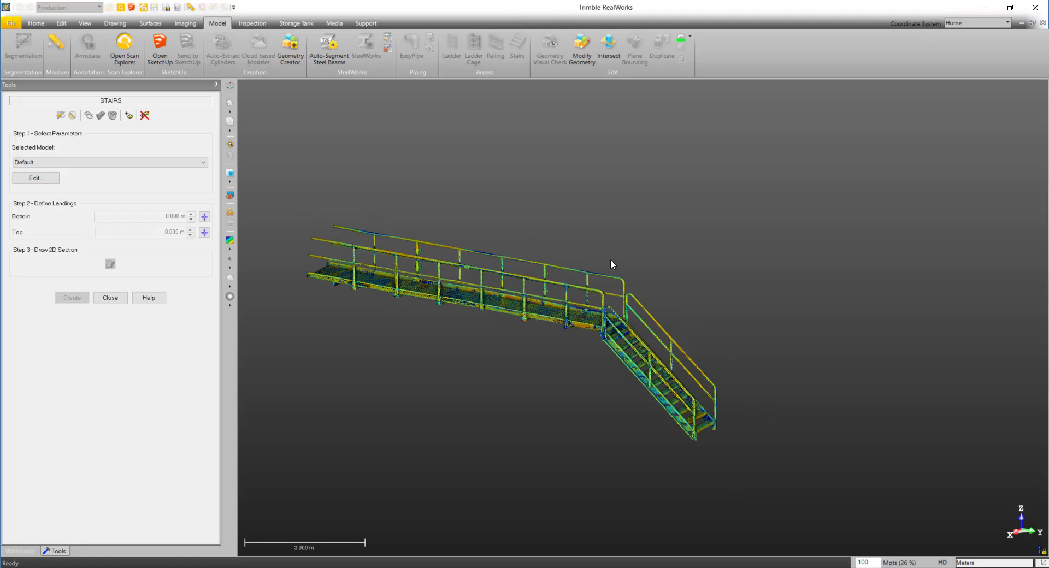
middle_drag(575, 307, 611, 262)
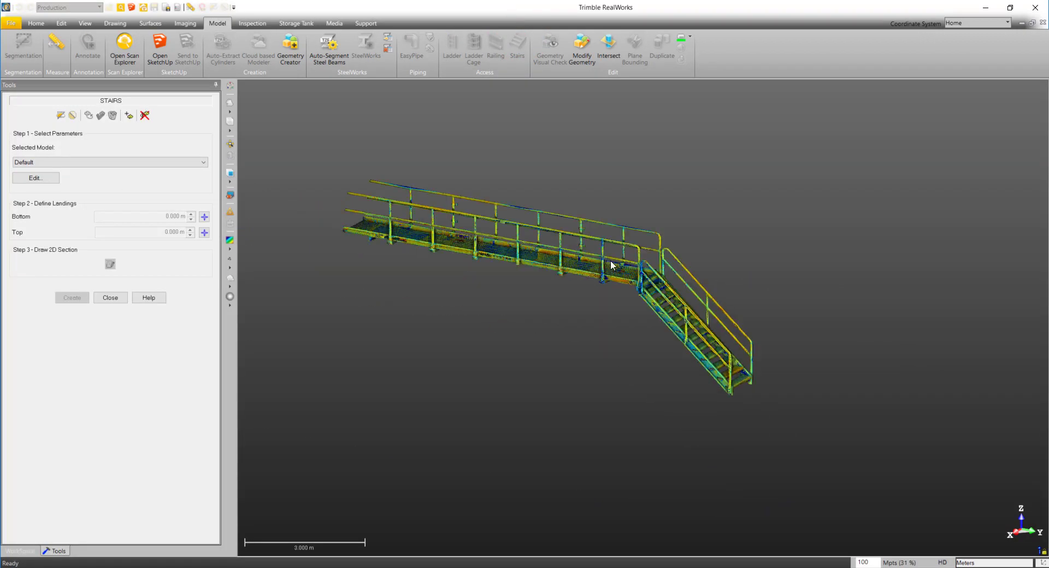
click(62, 117)
scroll(635, 279, up, 3)
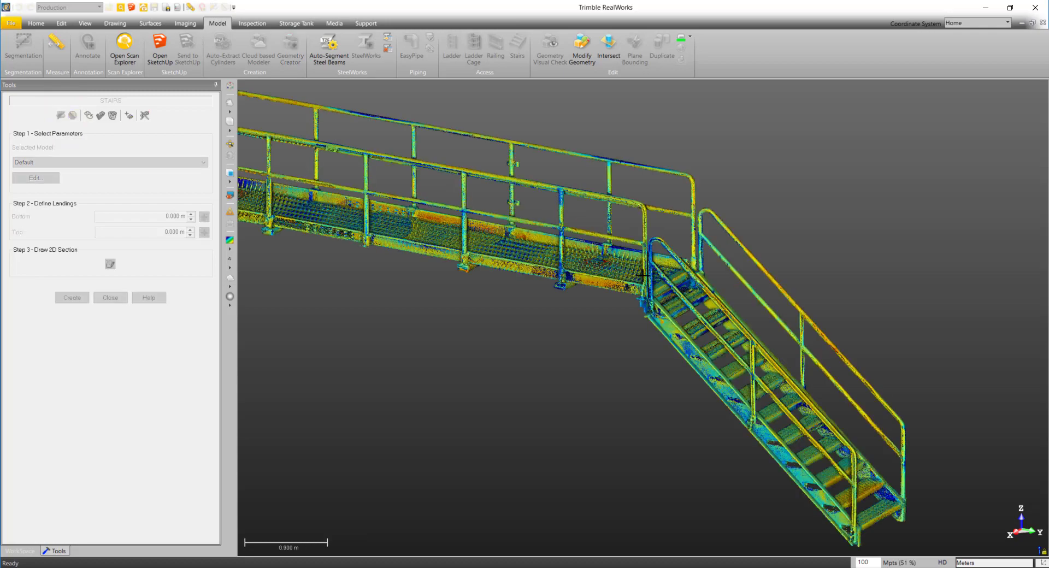
drag(649, 278, 715, 325)
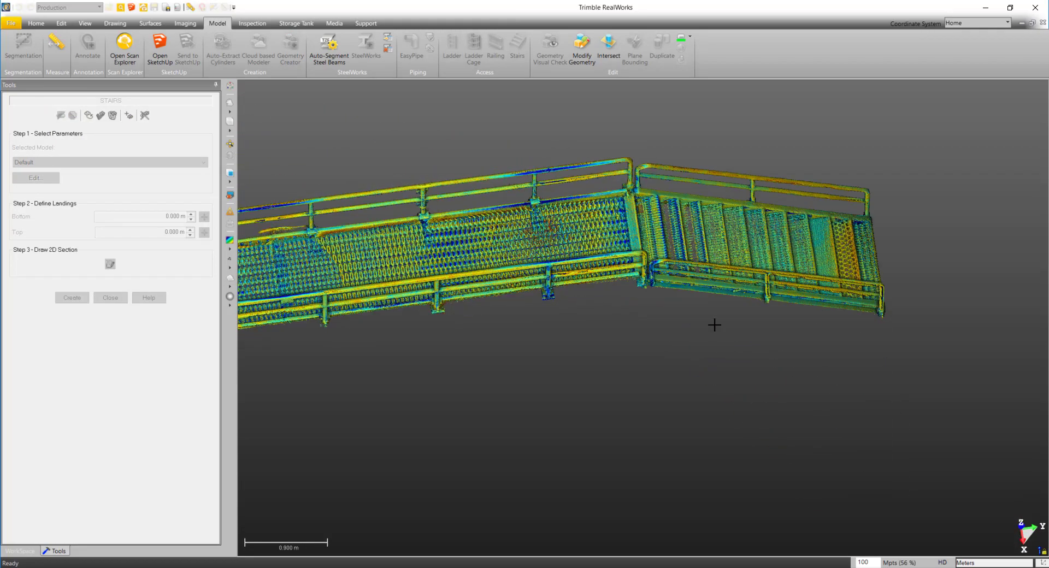
drag(630, 228, 640, 272)
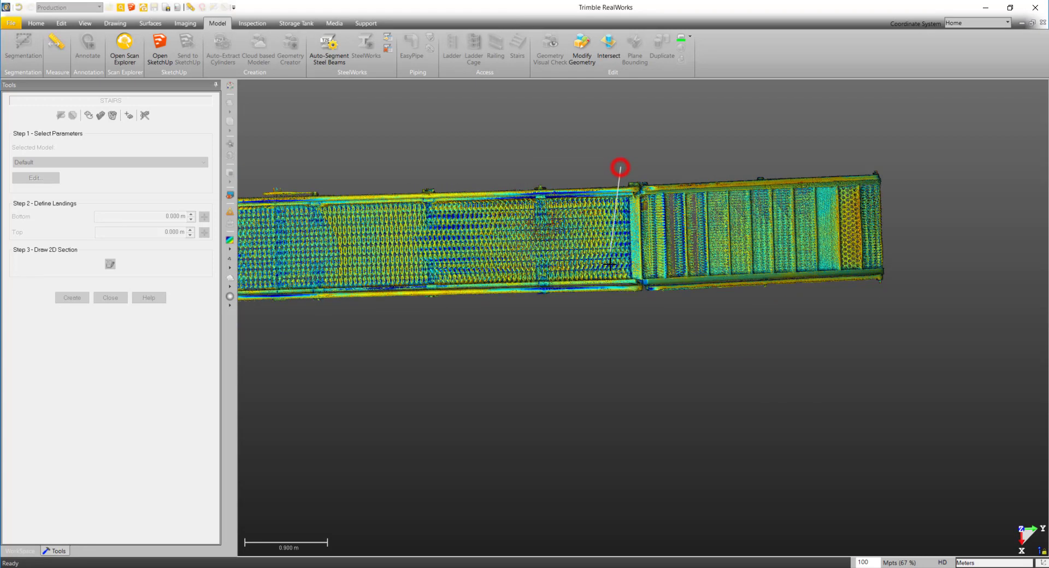
click(630, 324)
click(917, 310)
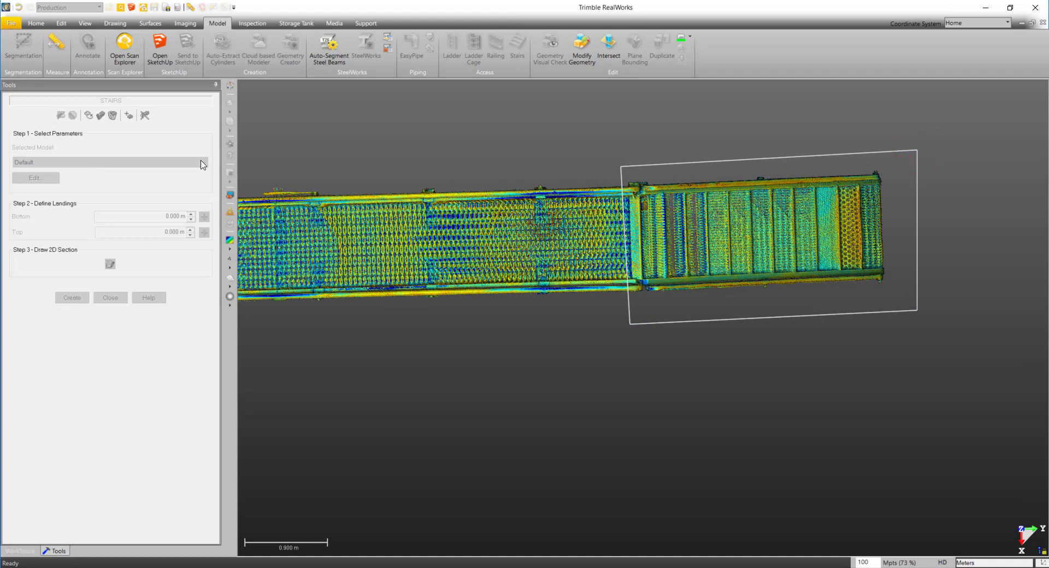
drag(1048, 140, 512, 144)
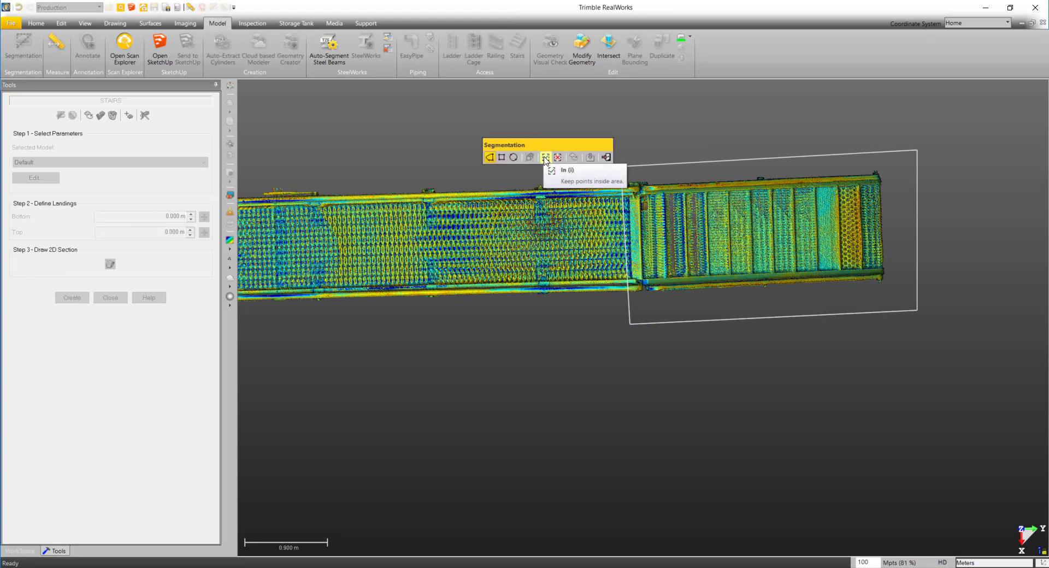
click(546, 158)
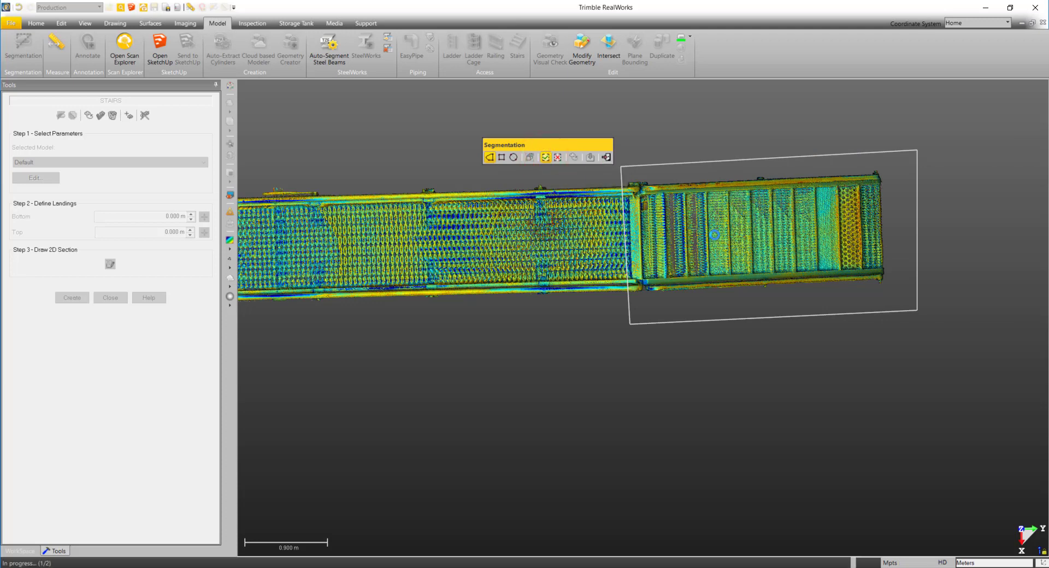
scroll(715, 235, down, 2)
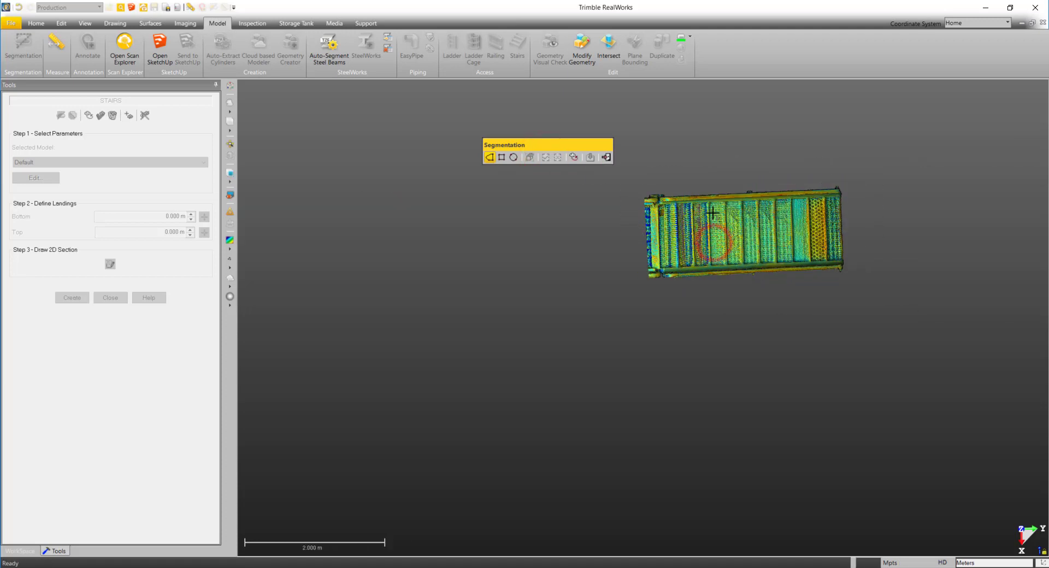
drag(714, 205, 669, 227)
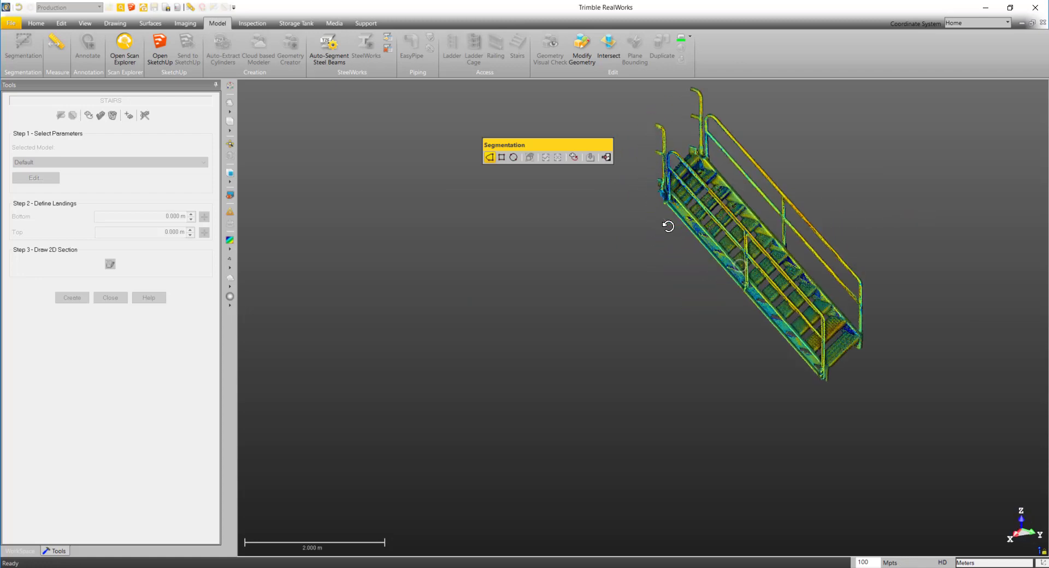
click(608, 158)
- Define the top landing by picking a point on the platform at the upper end of the stairs
scroll(623, 335, up, 5)
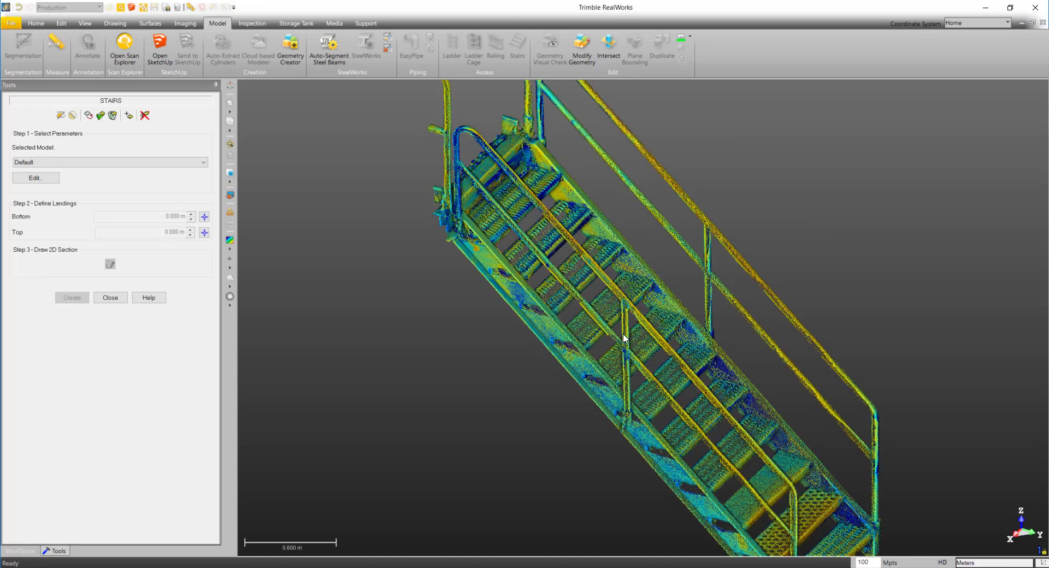
scroll(624, 338, down, 5)
mouse_move(624, 334)
mouse_down()
mouse_move(676, 288)
mouse_move(670, 311)
mouse_move(620, 336)
mouse_up()
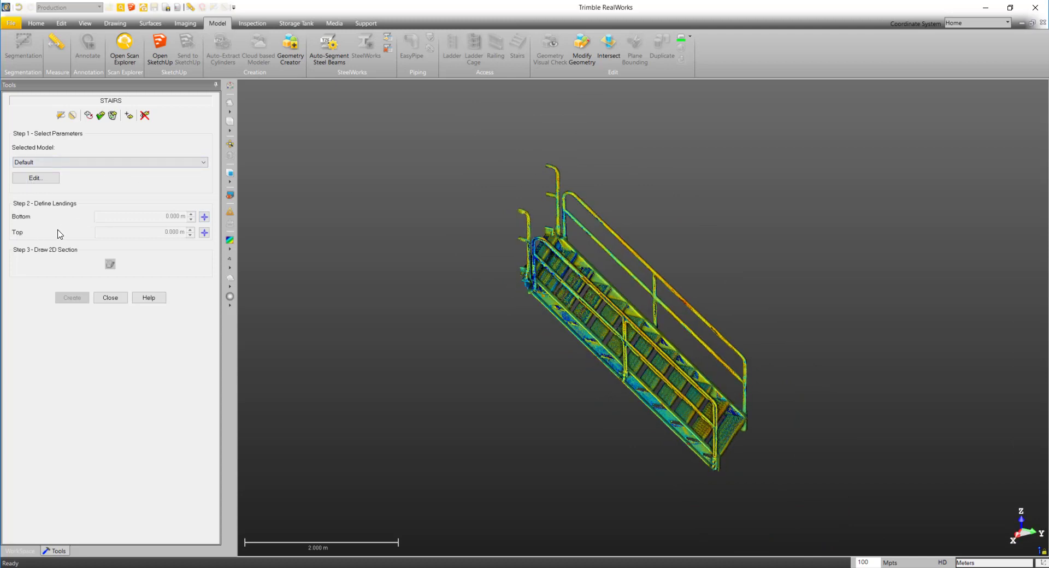
click(204, 233)
scroll(521, 242, up, 6)
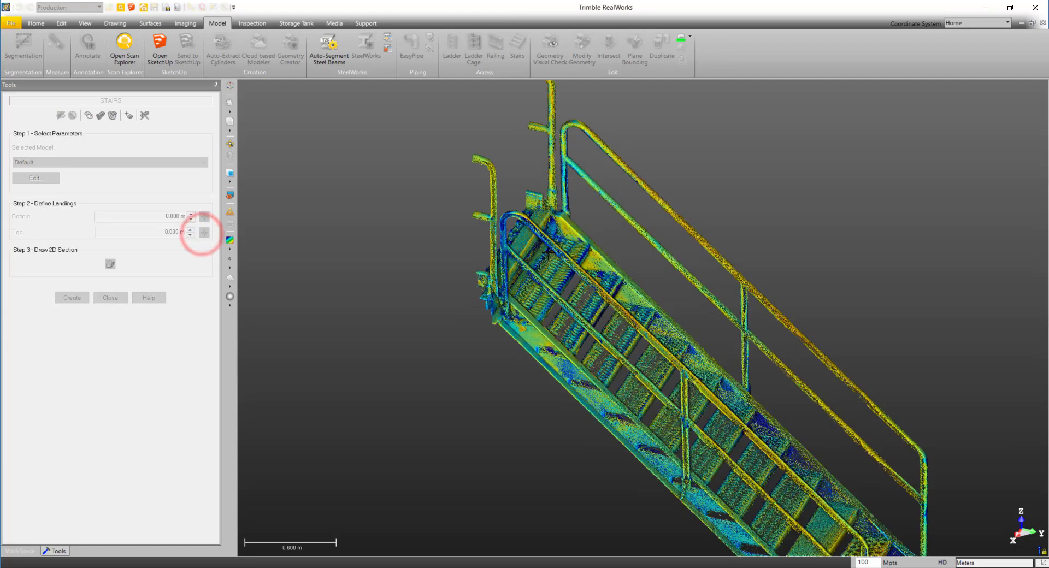
drag(448, 266, 480, 253)
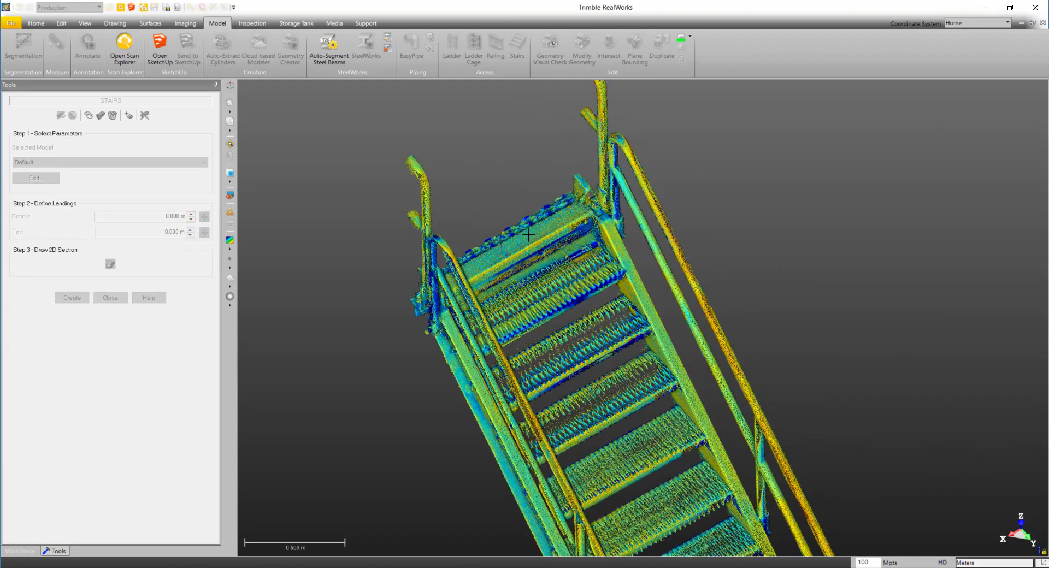
click(528, 235)
- Display the Floor Extraction (2) cloud together with the segmented stairs and return to the Stairs tool
scroll(529, 234, down, 6)
drag(472, 311, 563, 281)
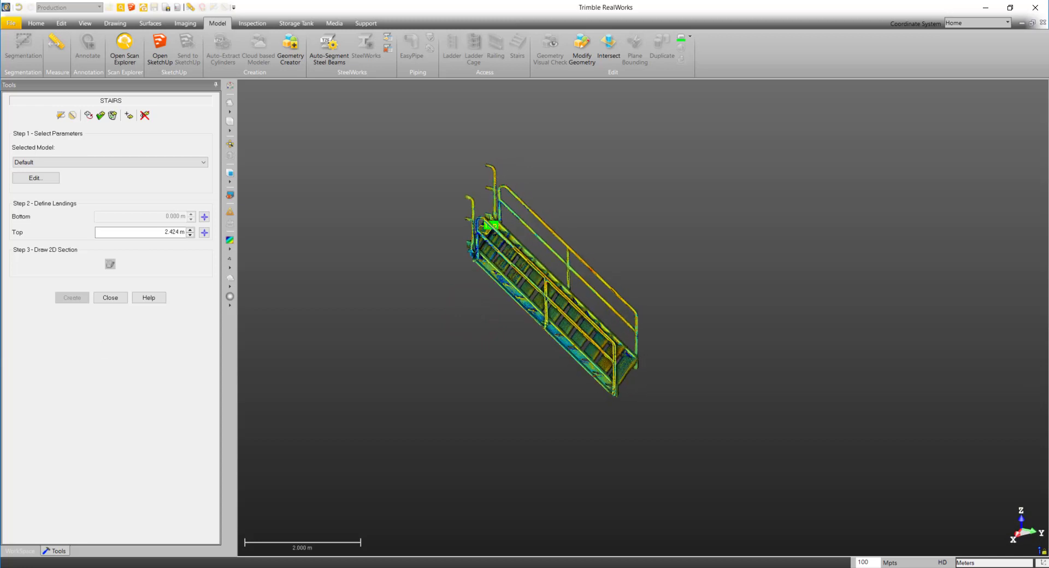
click(20, 551)
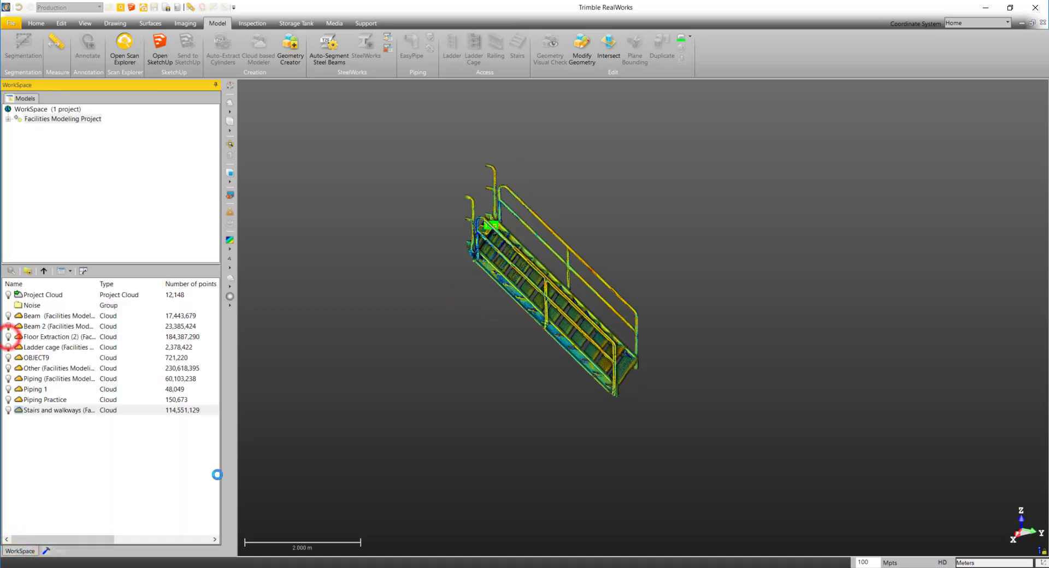
click(57, 551)
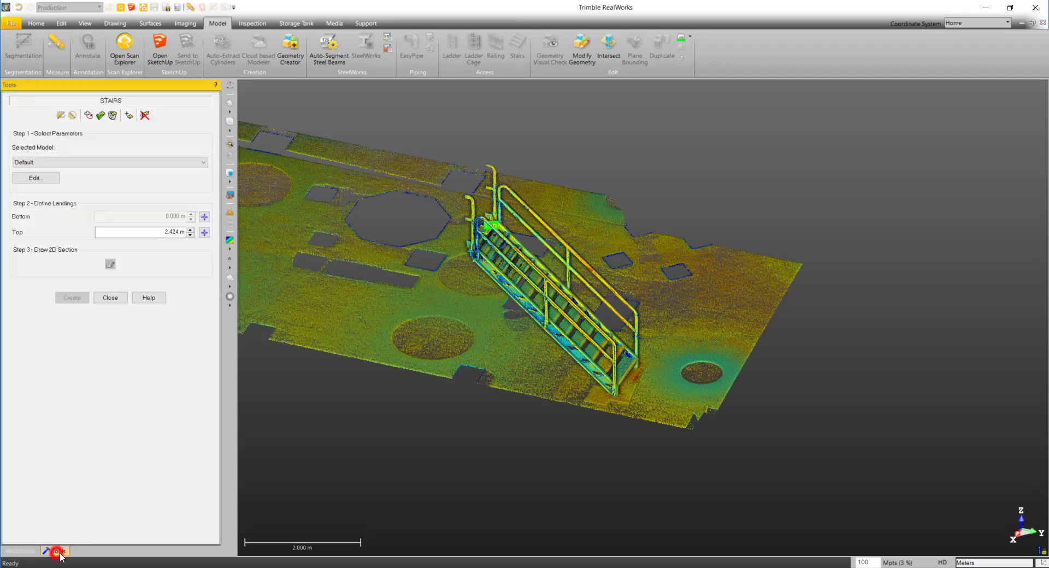
- Define the bottom landing by picking a point on the floor just in front of the lowest step
click(204, 217)
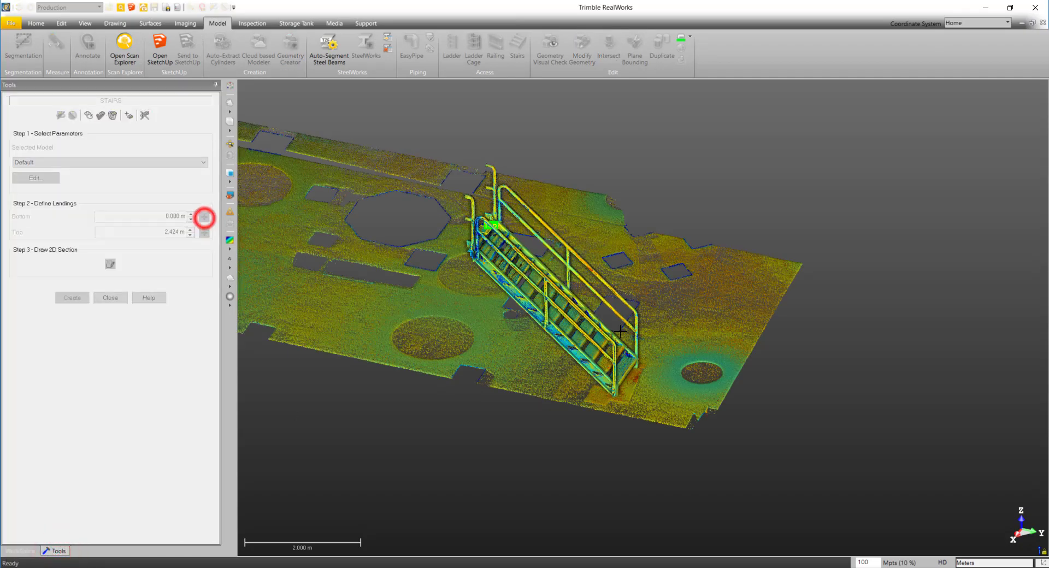
scroll(634, 381, up, 5)
click(630, 392)
drag(628, 401, 624, 404)
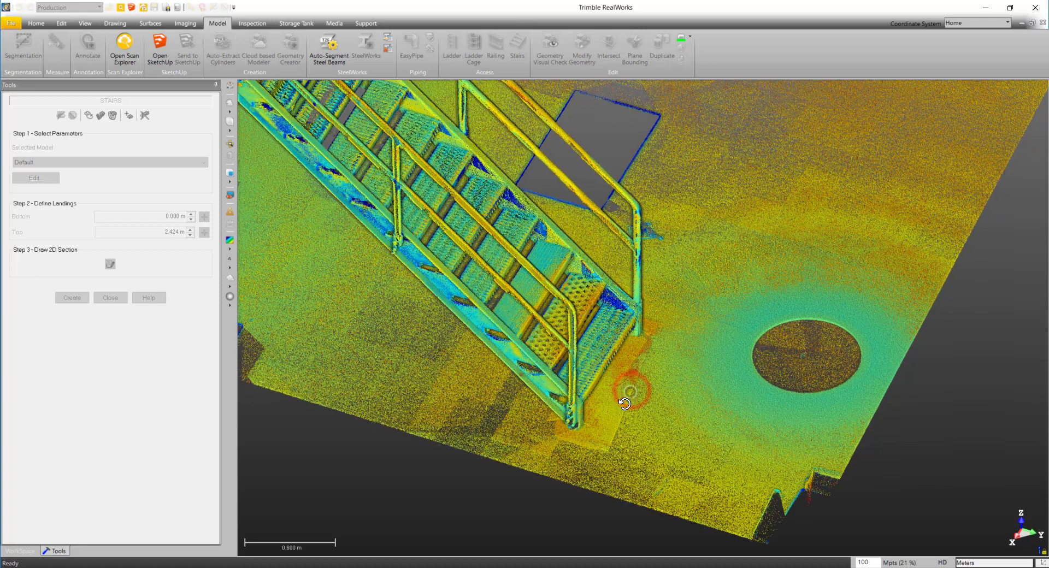
click(625, 383)
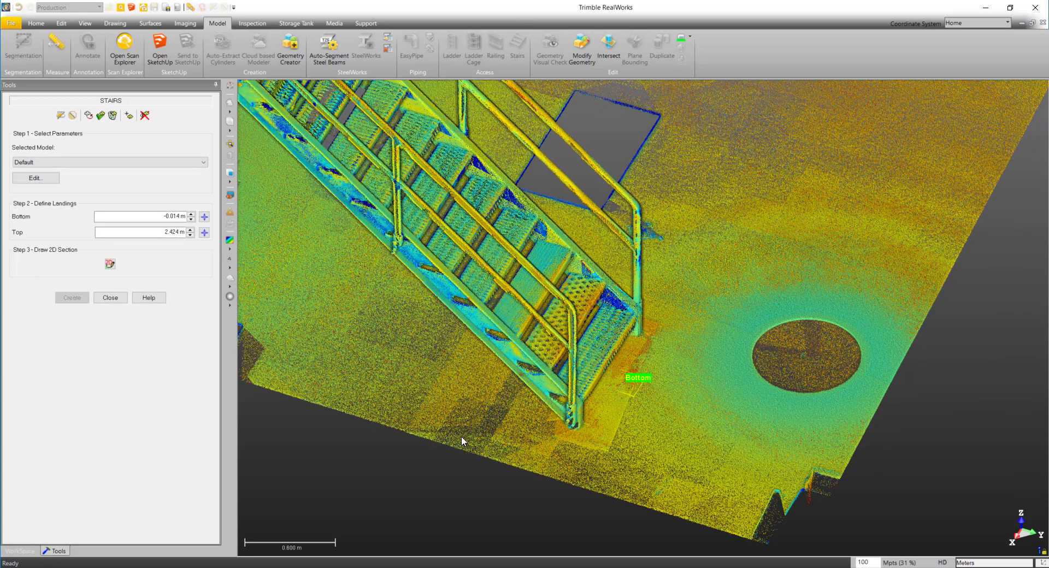
- Hide the Floor Extraction (2) cloud and look at the stairs in the standard top view
click(32, 552)
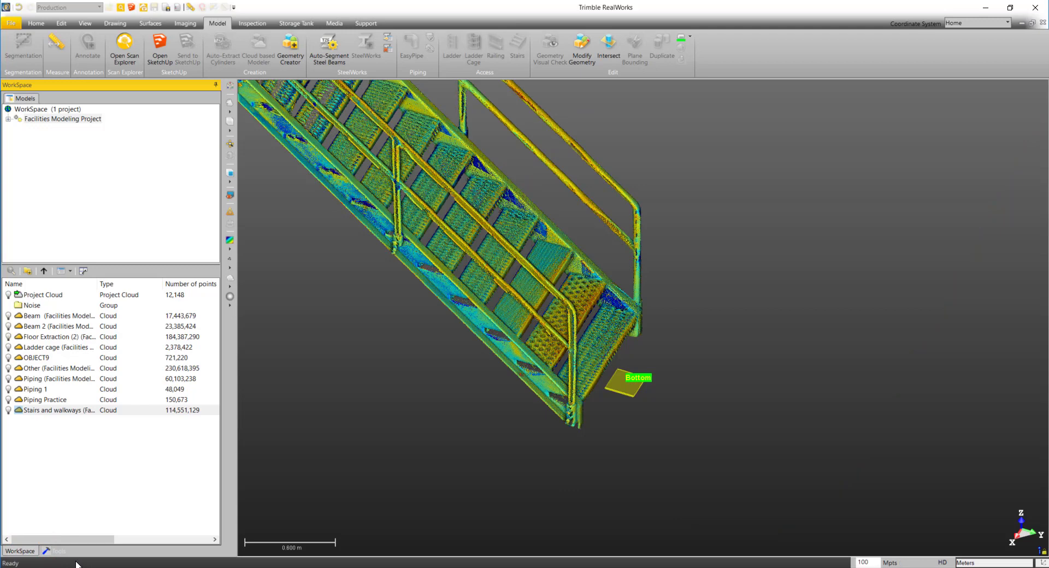
click(58, 551)
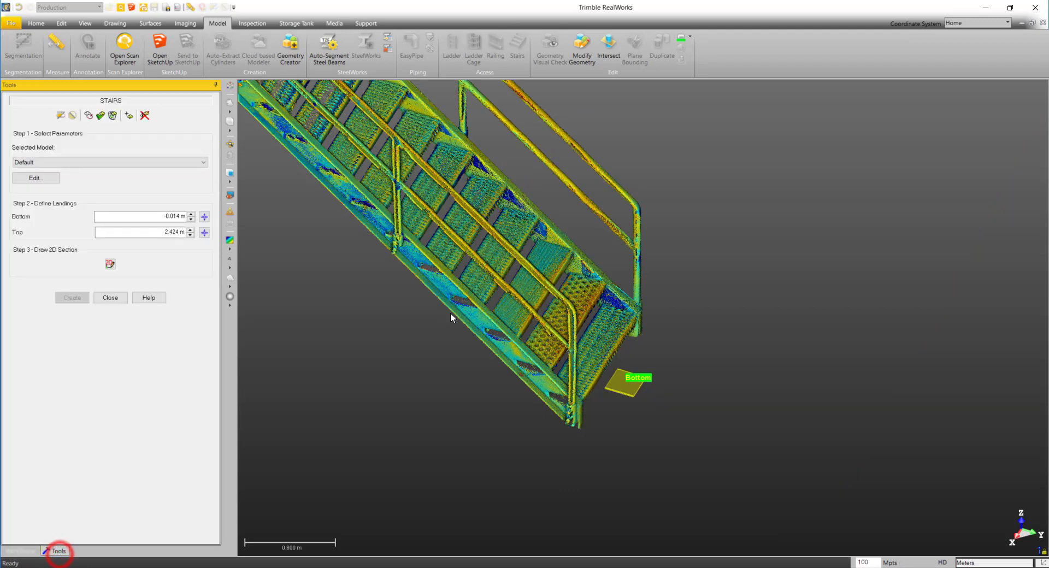
scroll(453, 319, down, 3)
drag(480, 321, 388, 341)
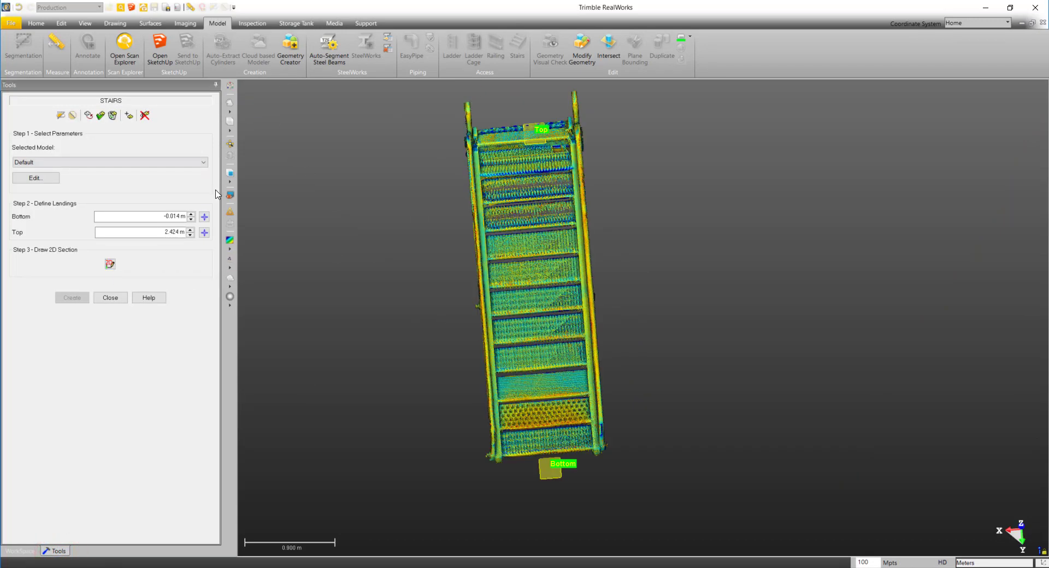
click(230, 175)
click(258, 231)
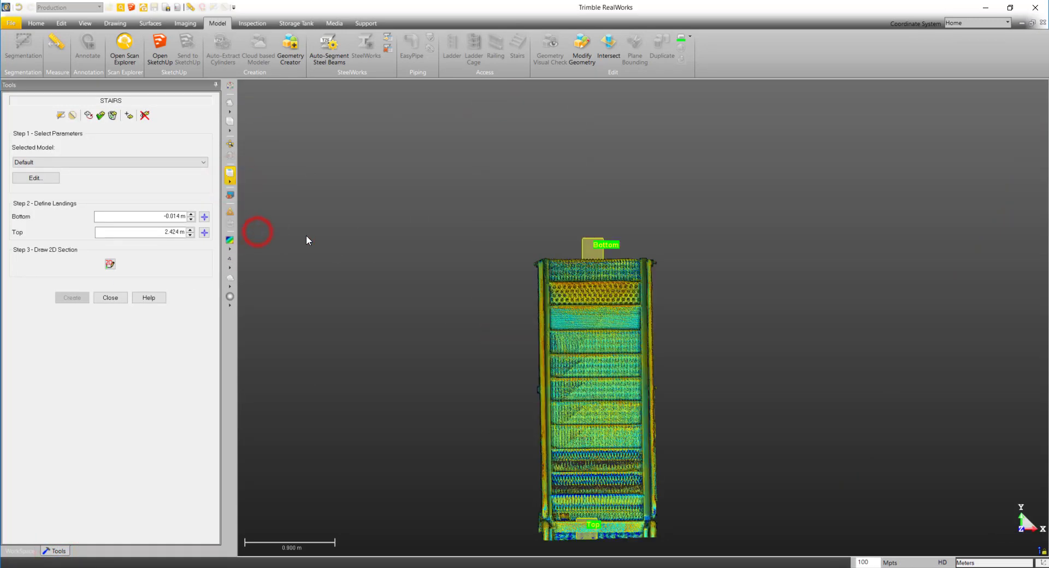
middle_drag(494, 251, 495, 224)
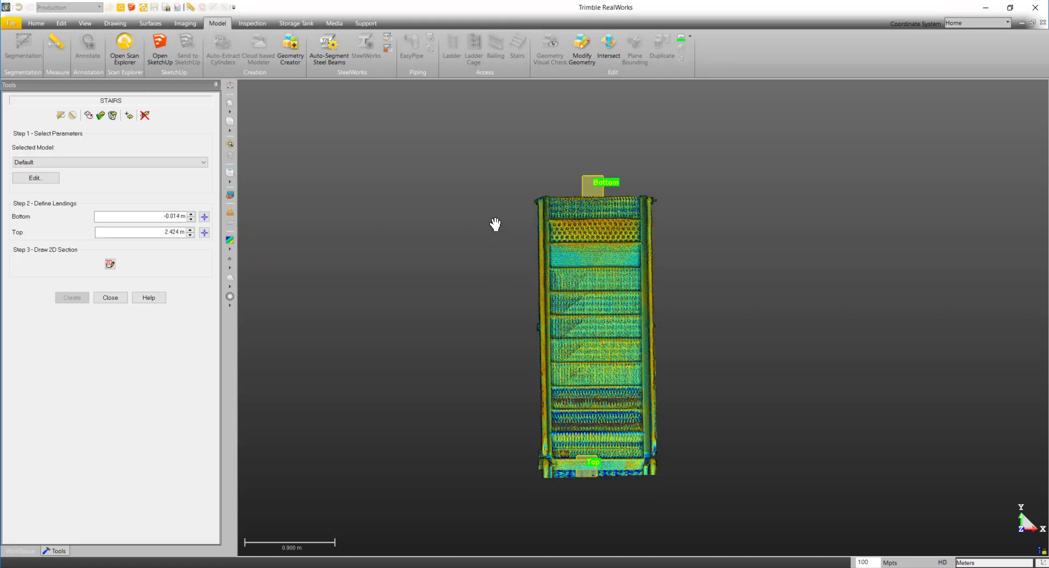
- Draw the 2D section frame from one corner at the stairs' lower end to the opposite corner at the upper end and validate it
click(110, 265)
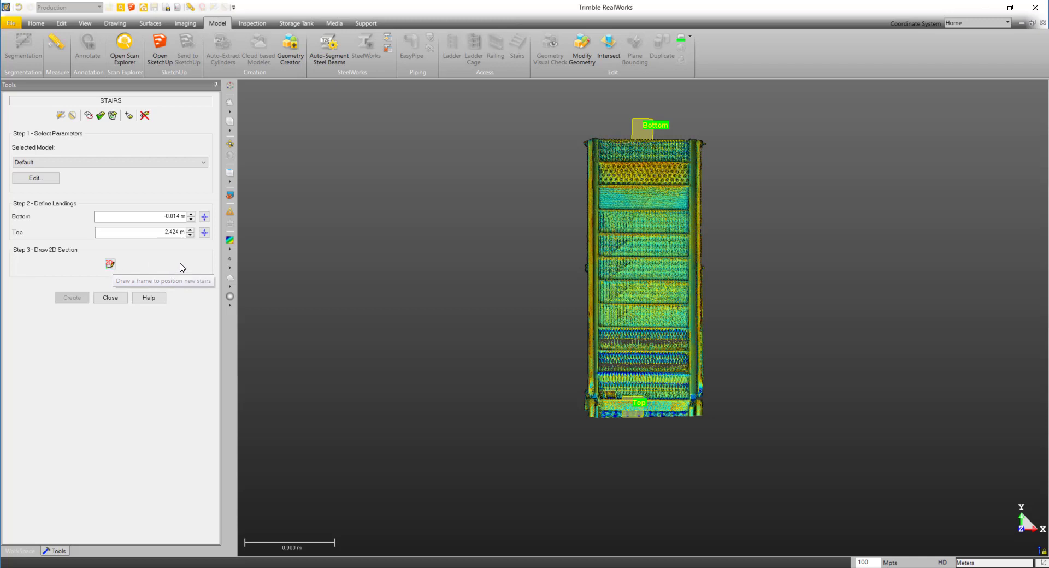
click(111, 266)
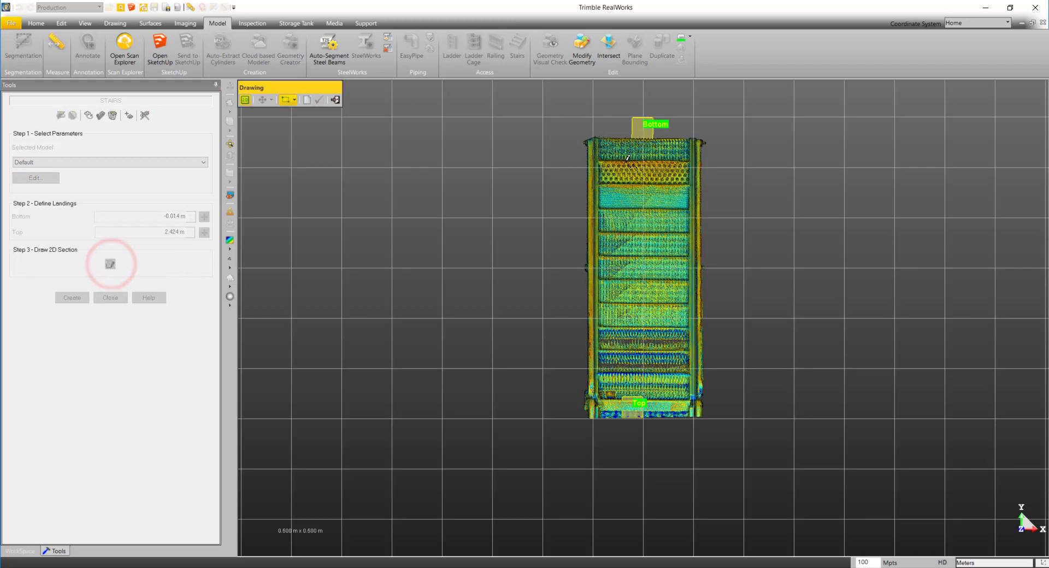
scroll(624, 164, up, 3)
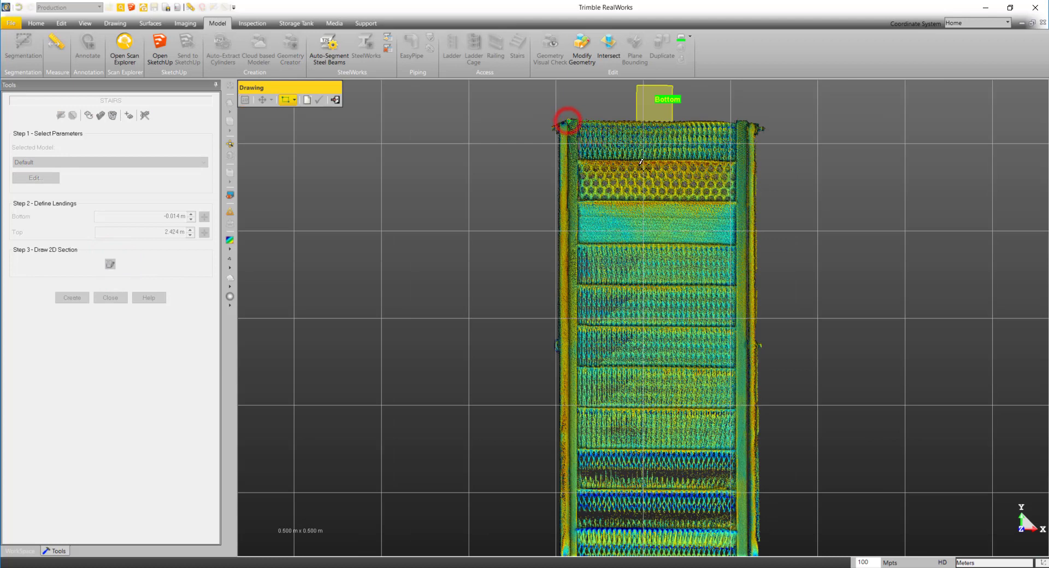
scroll(715, 313, down, 3)
middle_drag(714, 315, 714, 196)
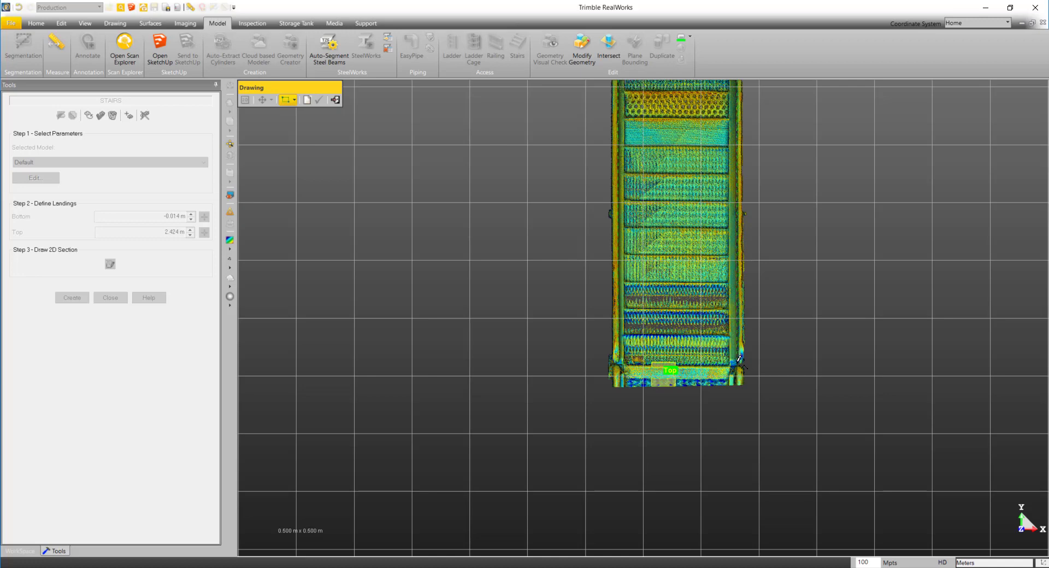
click(738, 362)
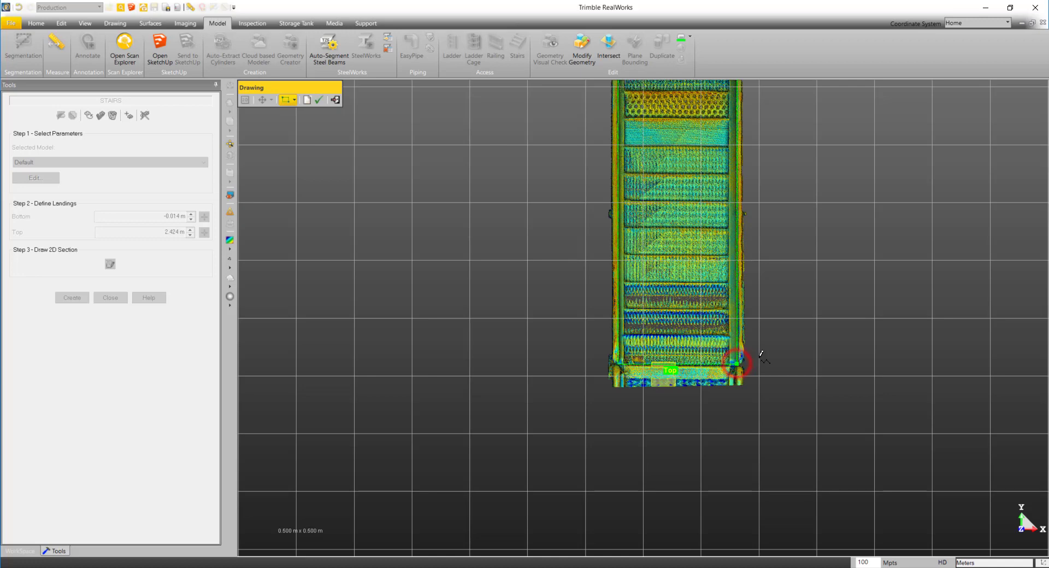
click(323, 101)
mouse_move(591, 327)
mouse_down()
mouse_move(643, 326)
mouse_move(712, 255)
mouse_move(697, 224)
mouse_move(984, 238)
mouse_move(1033, 230)
mouse_up()
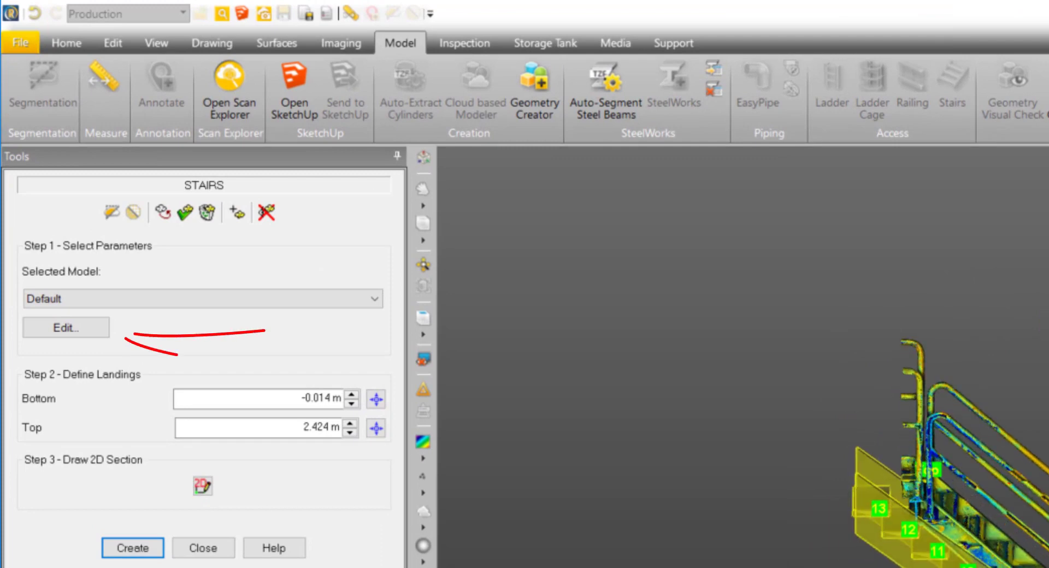
- Keep the Default stairs model, open its parameters for editing and inspect the preview against the point cloud
click(162, 300)
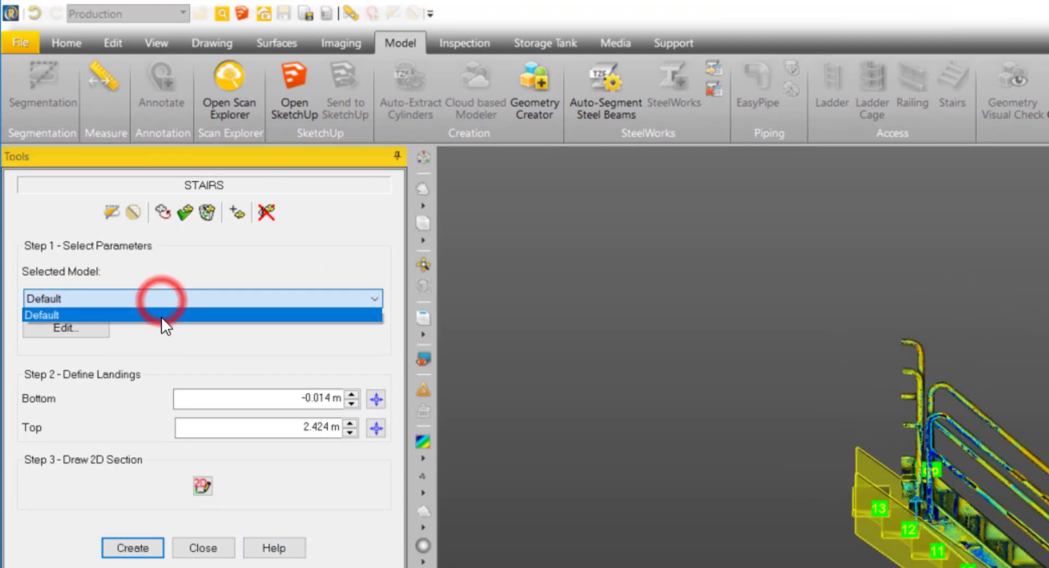
click(175, 260)
click(69, 327)
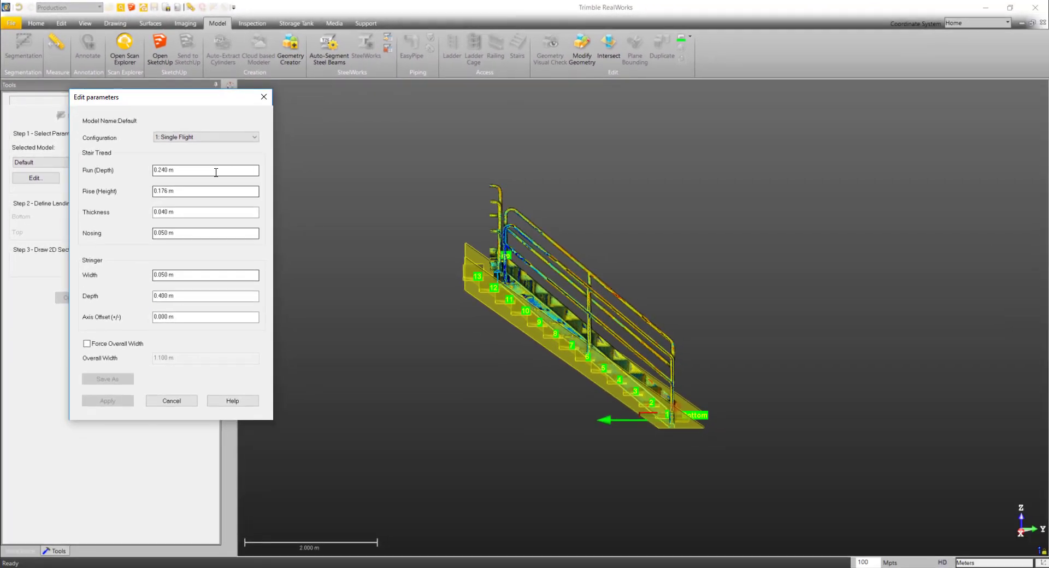
scroll(625, 370, up, 5)
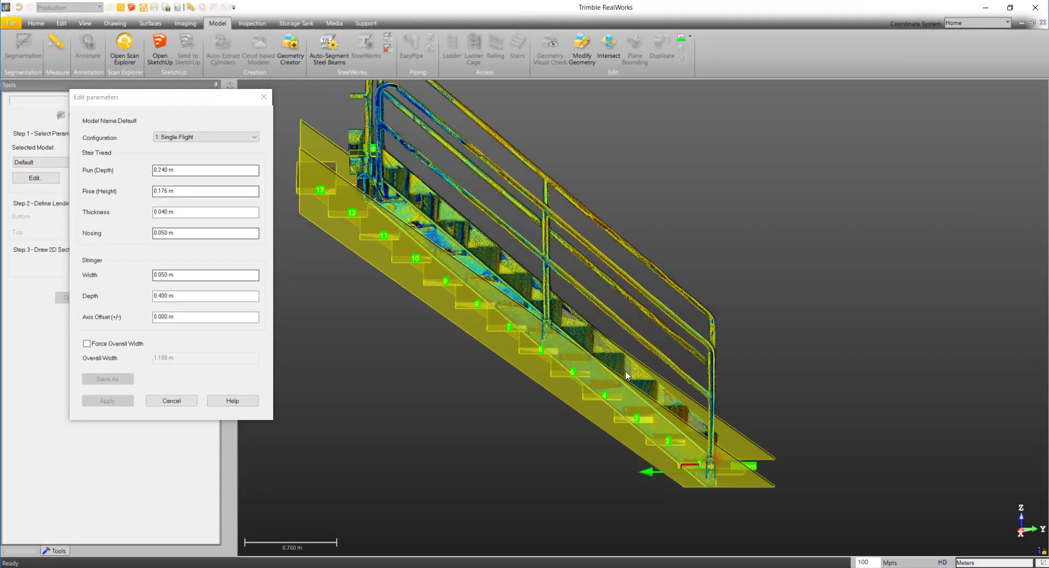
drag(625, 371, 487, 377)
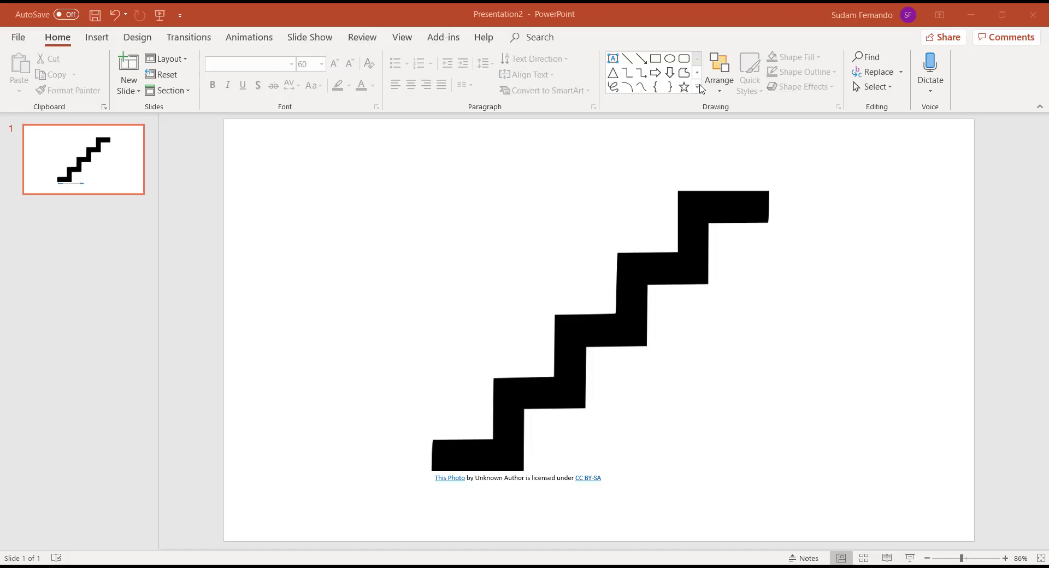
- Switch to PowerPoint and draw a horizontal arrow above the top step of the staircase drawing to illustrate the run
click(645, 57)
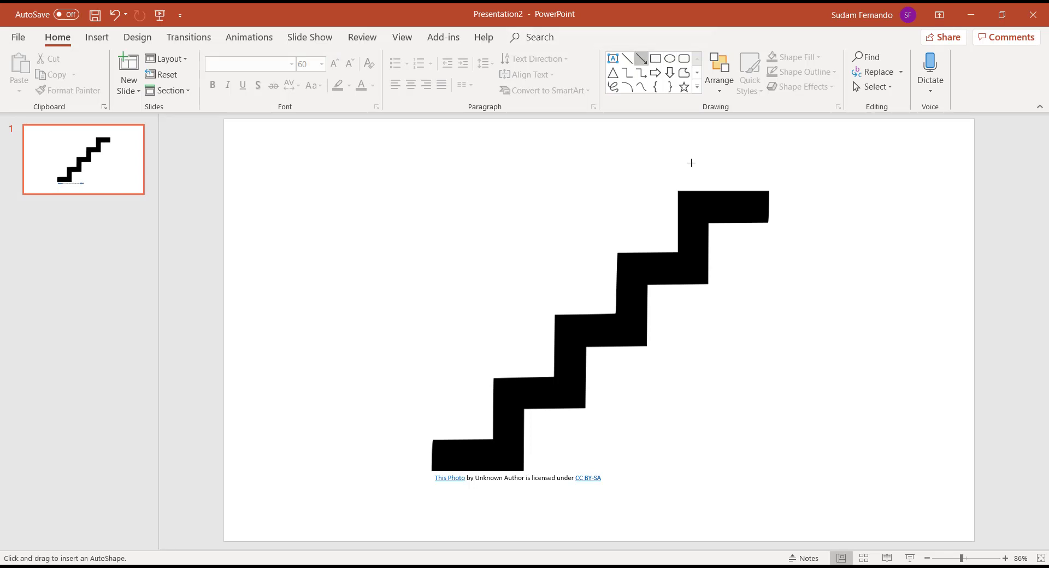
drag(677, 183, 770, 183)
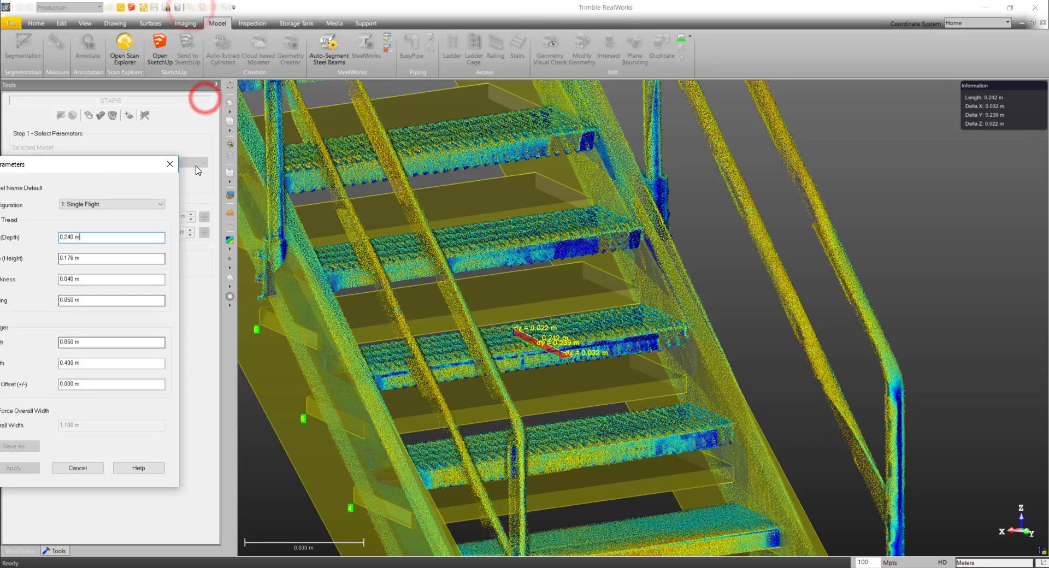
- Back in Trimble RealWorks, start a horizontal distance measurement and pick its first point on the front edge of a tread
drag(845, 91, 661, 116)
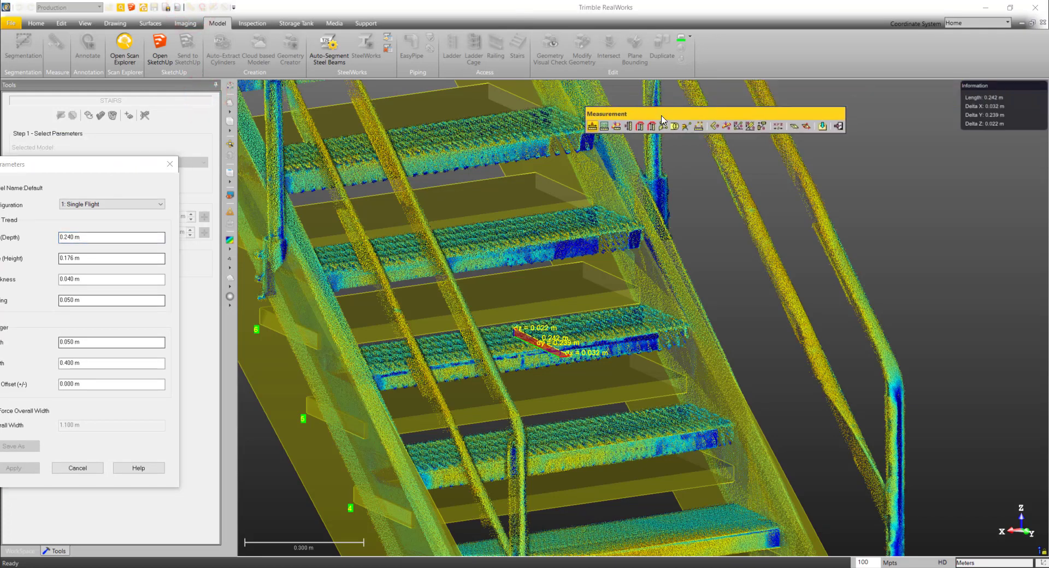
click(619, 127)
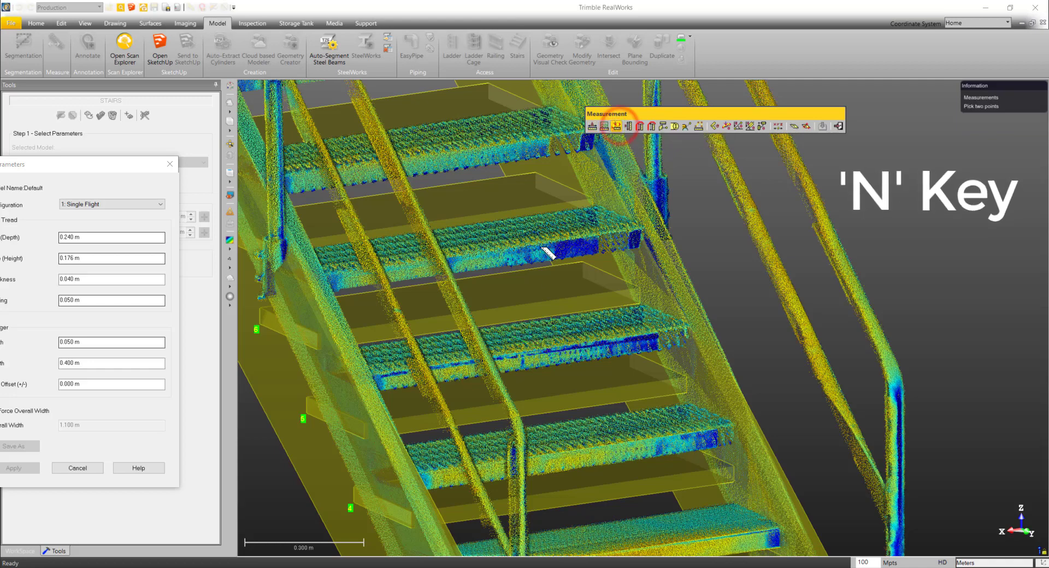
key(n)
mouse_move(548, 267)
mouse_down()
mouse_move(661, 267)
mouse_move(536, 269)
mouse_up()
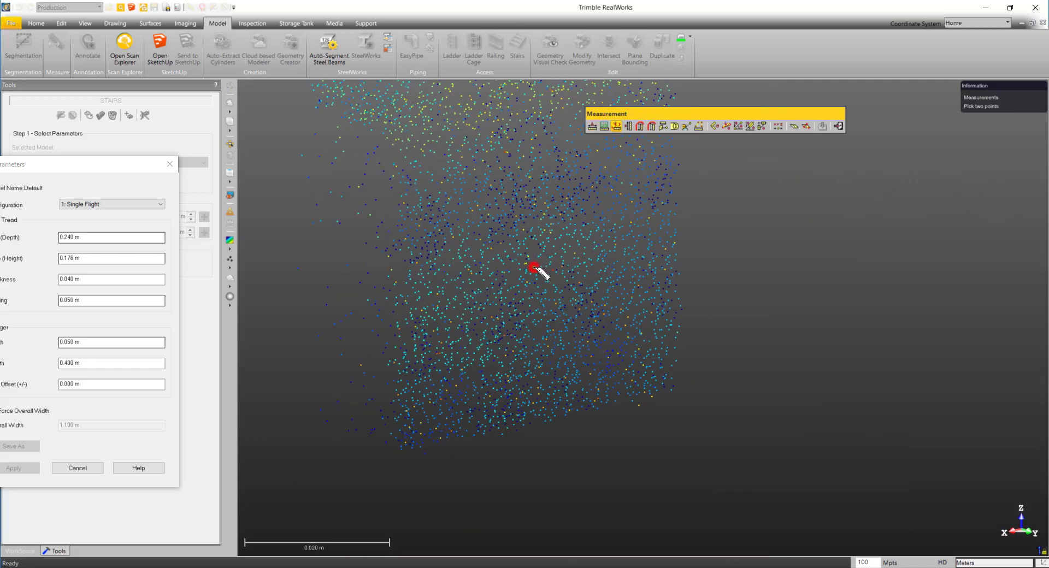
scroll(536, 289, down, 5)
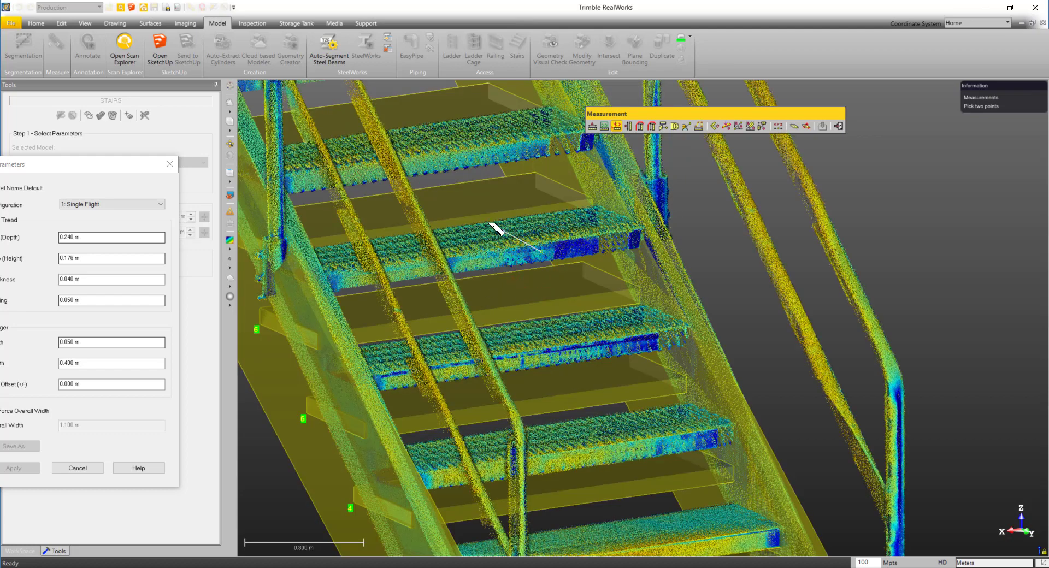
- Pick the second point at the back edge of the same tread to measure its depth, and inspect the measurement from above
click(491, 224)
scroll(491, 225, up, 5)
drag(490, 224, 675, 227)
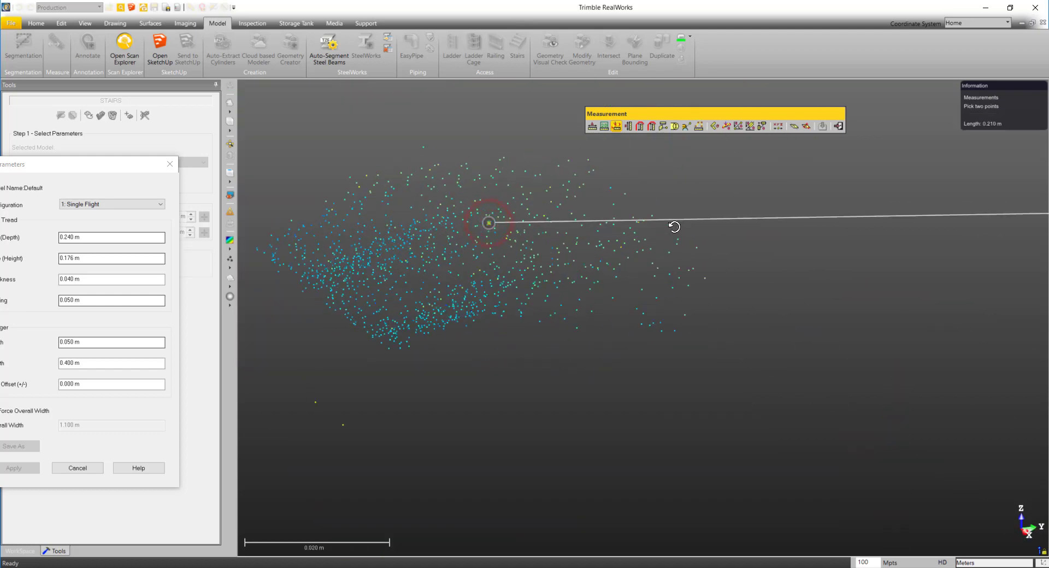
key(n)
scroll(523, 218, up, 5)
drag(527, 222, 683, 240)
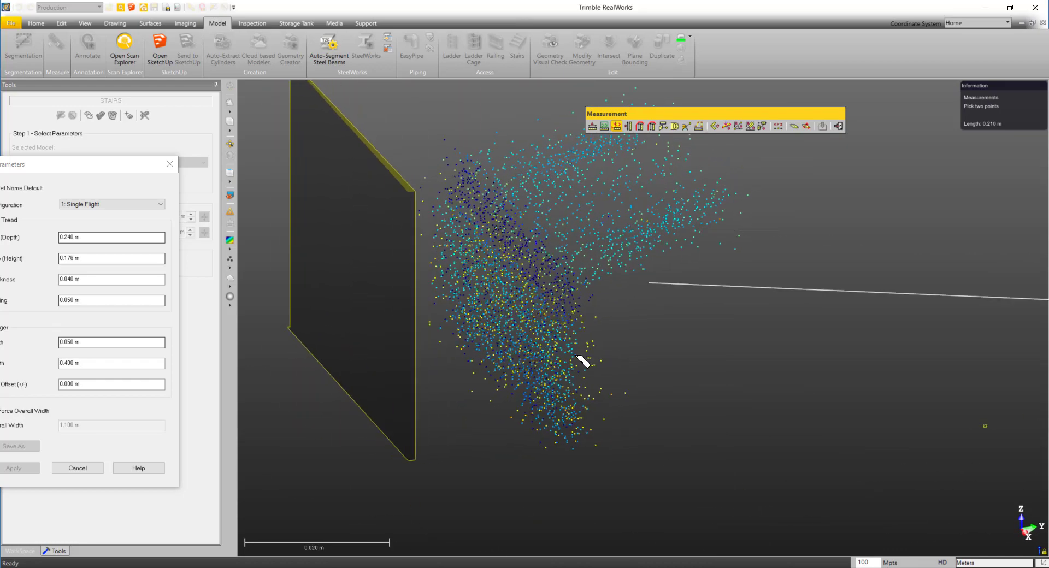
click(536, 358)
scroll(538, 359, down, 5)
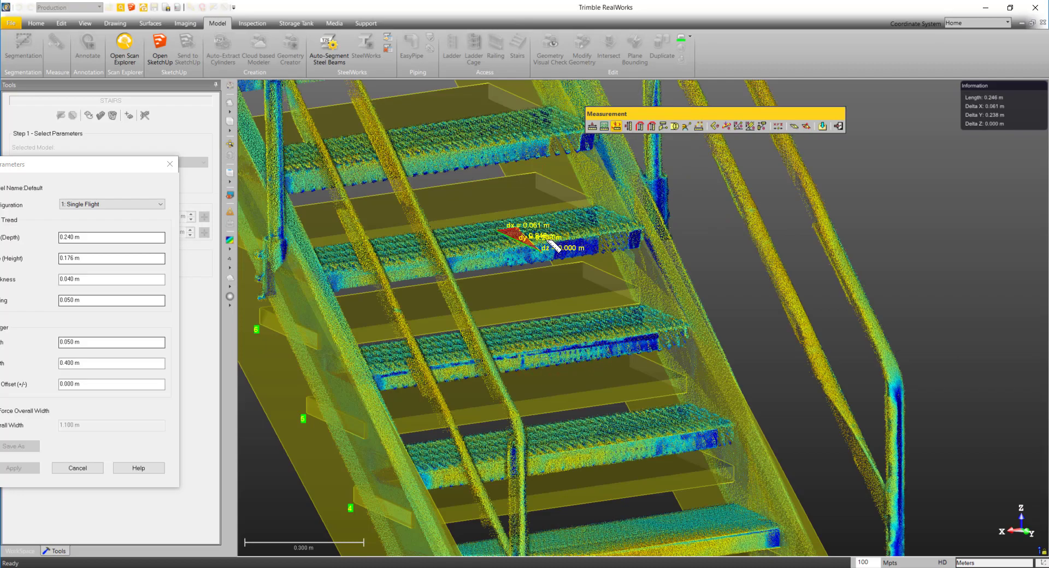
scroll(540, 249, up, 2)
drag(526, 245, 483, 288)
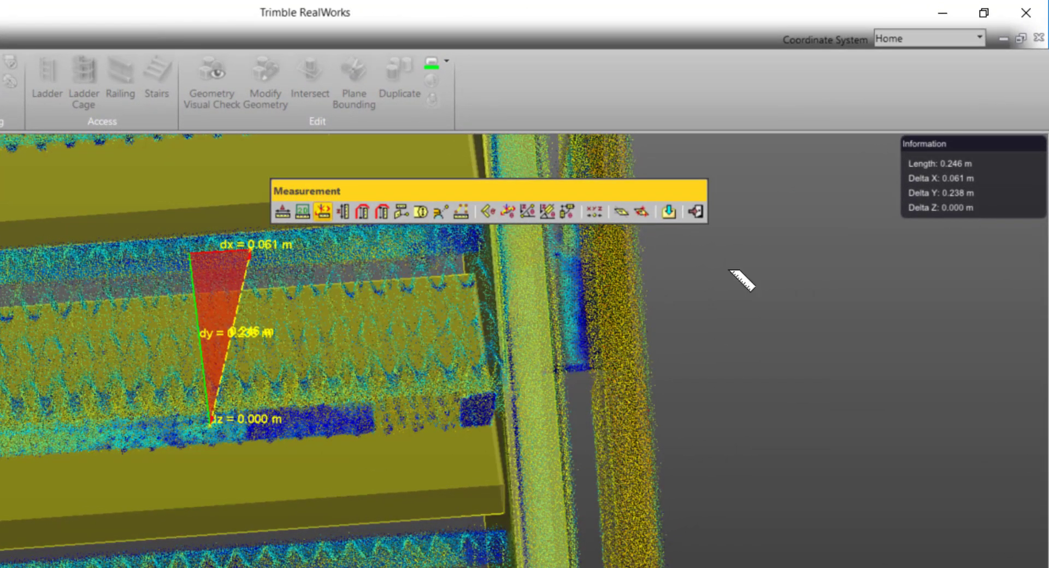
- Measure the horizontal depth of the tread directly above from its front edge to its back edge
scroll(382, 348, down, 3)
middle_drag(261, 314, 309, 515)
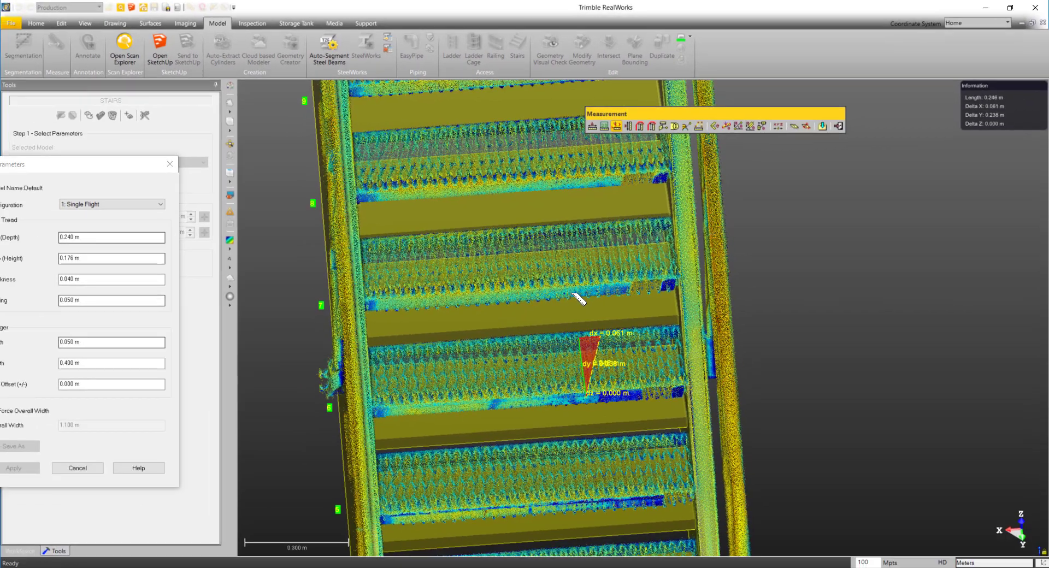
scroll(572, 294, up, 8)
mouse_move(571, 294)
mouse_down()
mouse_move(705, 272)
mouse_move(562, 306)
mouse_up()
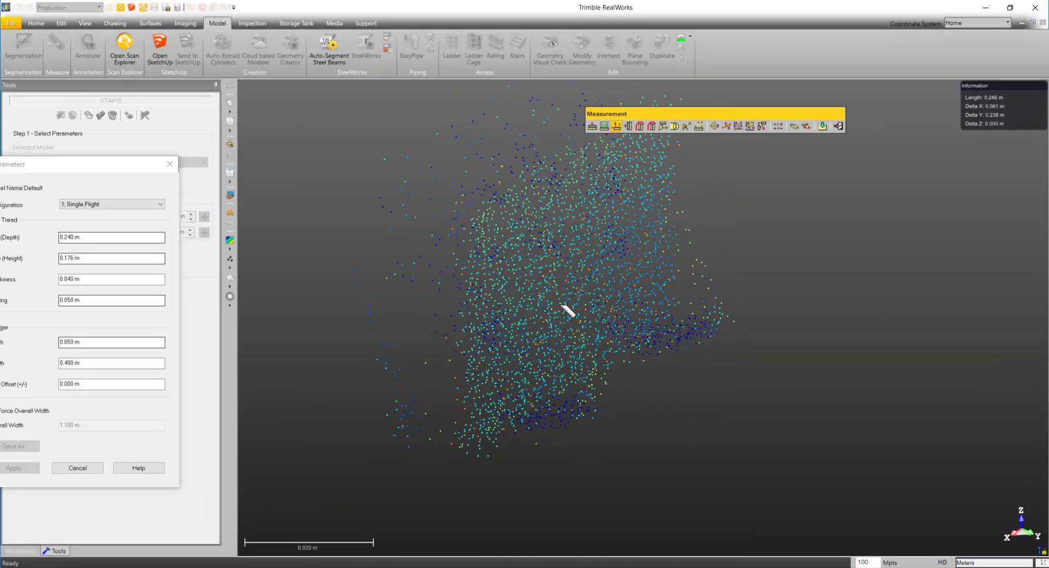
click(540, 304)
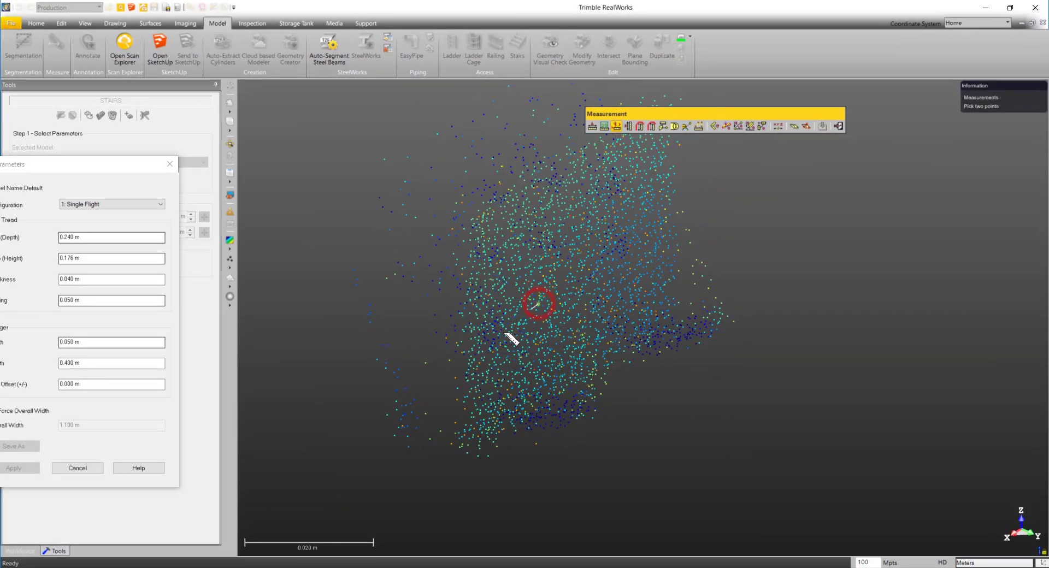
drag(547, 233, 668, 235)
click(547, 226)
drag(547, 225, 625, 180)
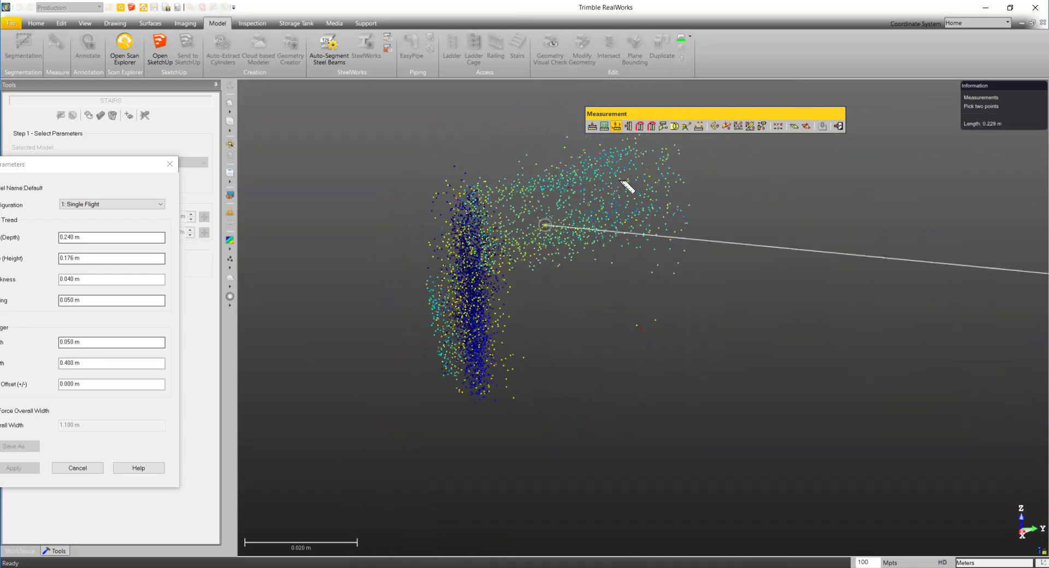
click(479, 345)
drag(583, 275, 473, 283)
- Repeat the horizontal front-to-back depth measurement once more on a tread in the middle of the flight
middle_drag(611, 250, 633, 330)
scroll(634, 330, up, 1)
scroll(637, 272, up, 5)
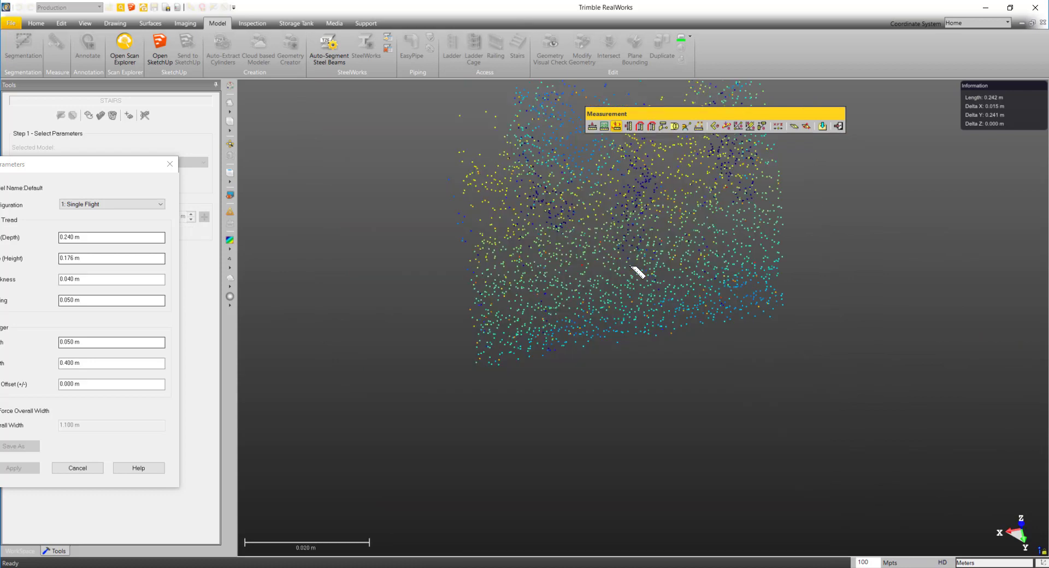
drag(638, 274, 762, 231)
key(n)
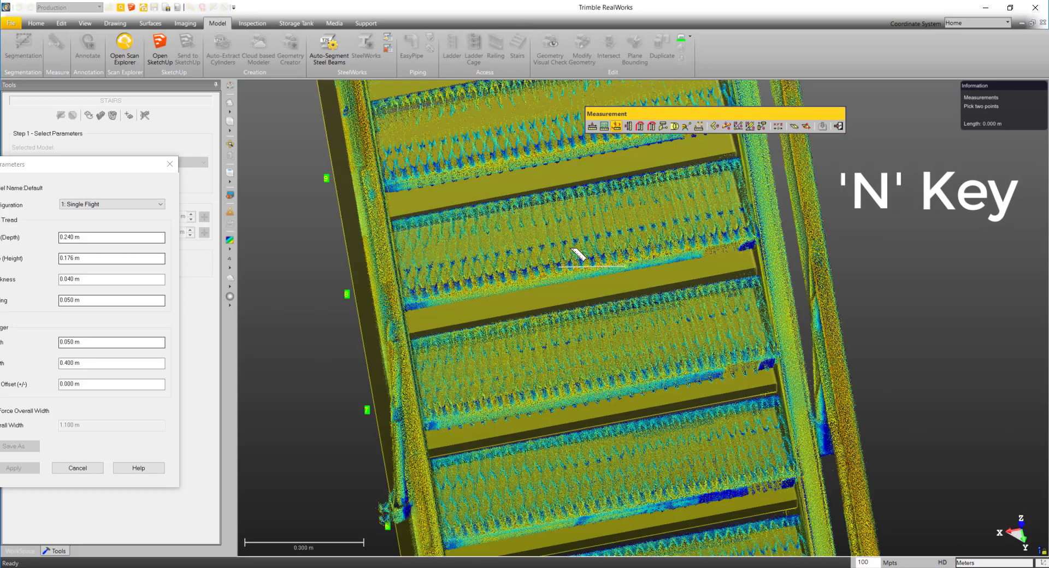
key(n)
drag(607, 191, 786, 156)
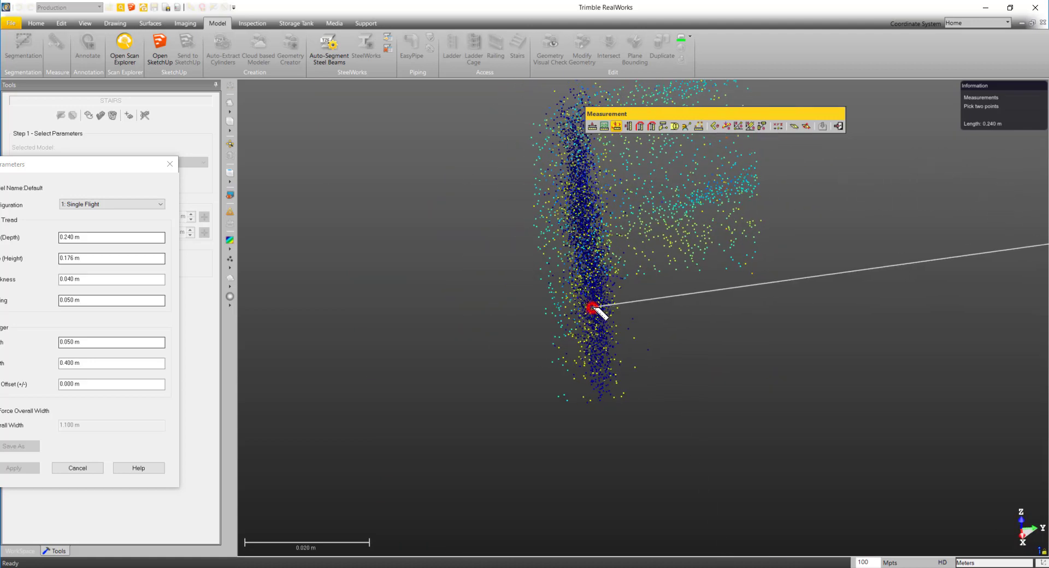
click(594, 308)
key(n)
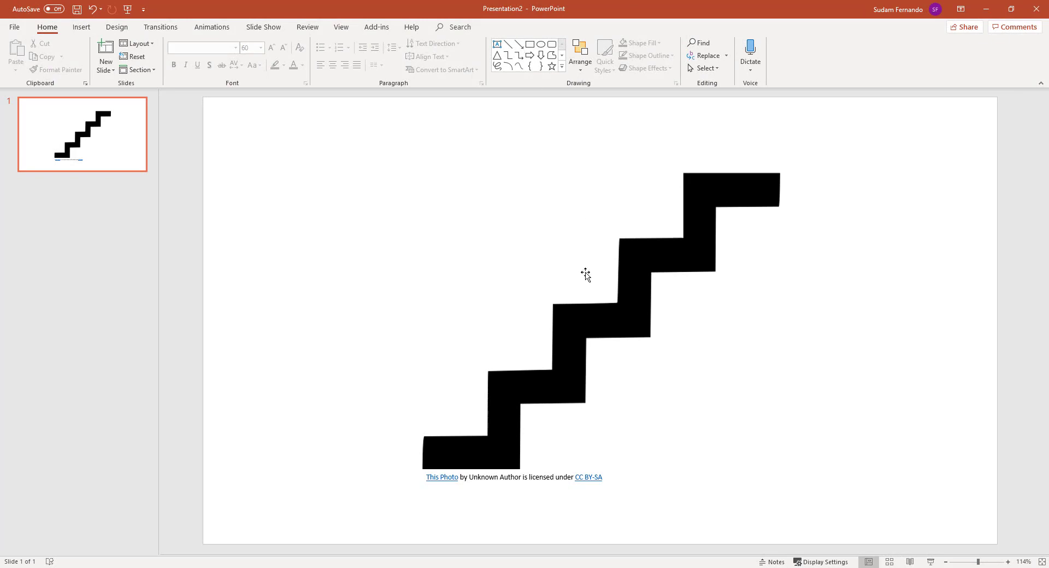
- Switch to PowerPoint and draw two vertical arrows, each spanning from one step up to the level of the next, to illustrate the rise
click(519, 44)
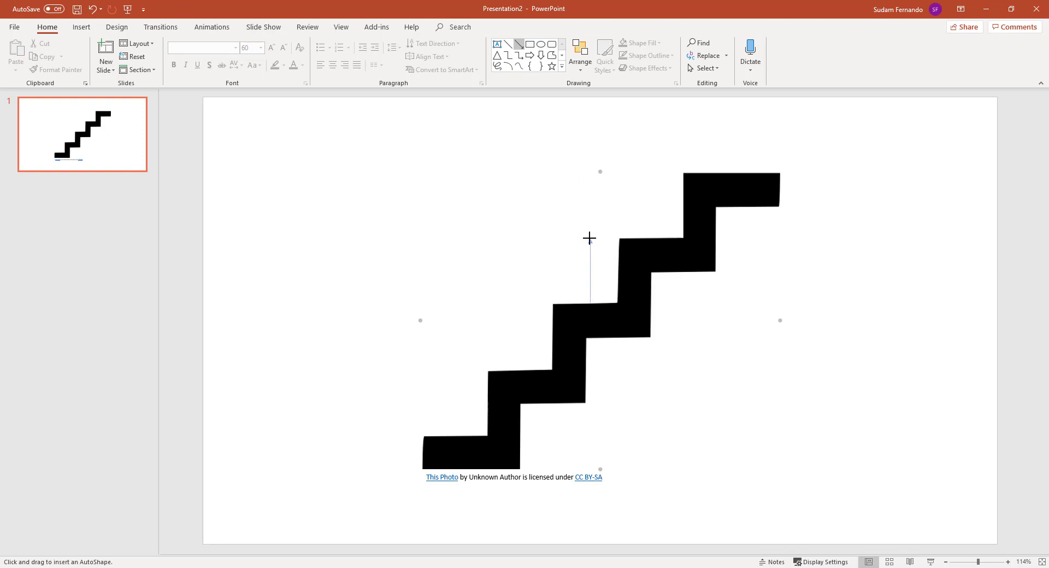
drag(589, 238, 590, 239)
click(521, 46)
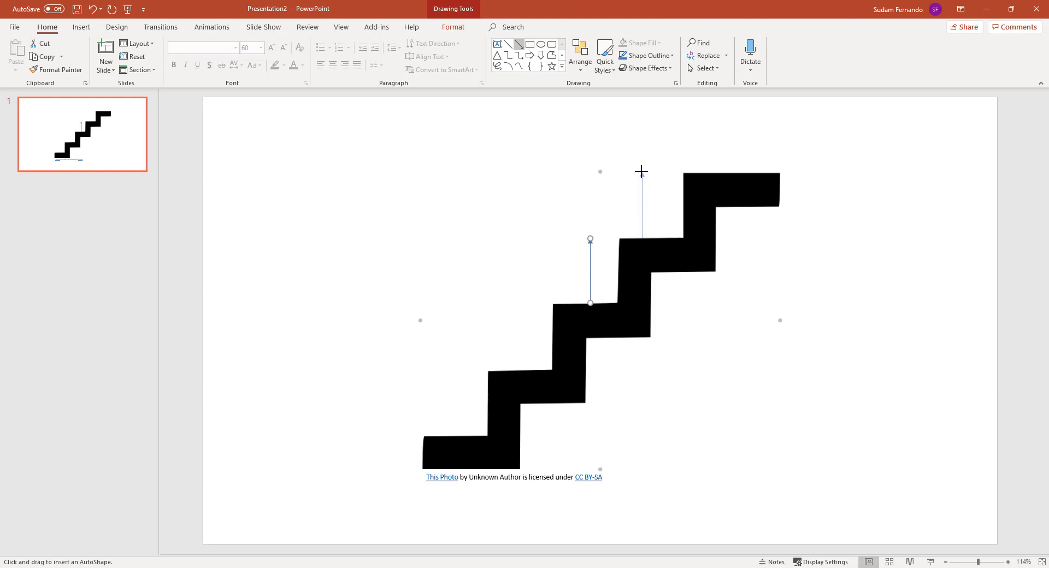
drag(641, 172, 642, 171)
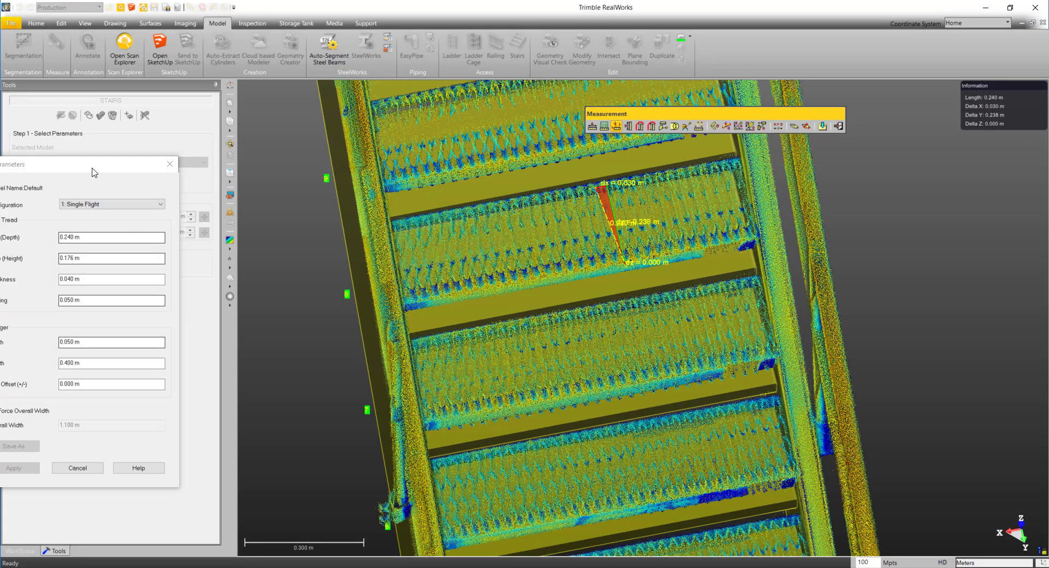
- Measure the vertical distance between the top surfaces of two adjacent treads to get the rise
drag(92, 169, 179, 163)
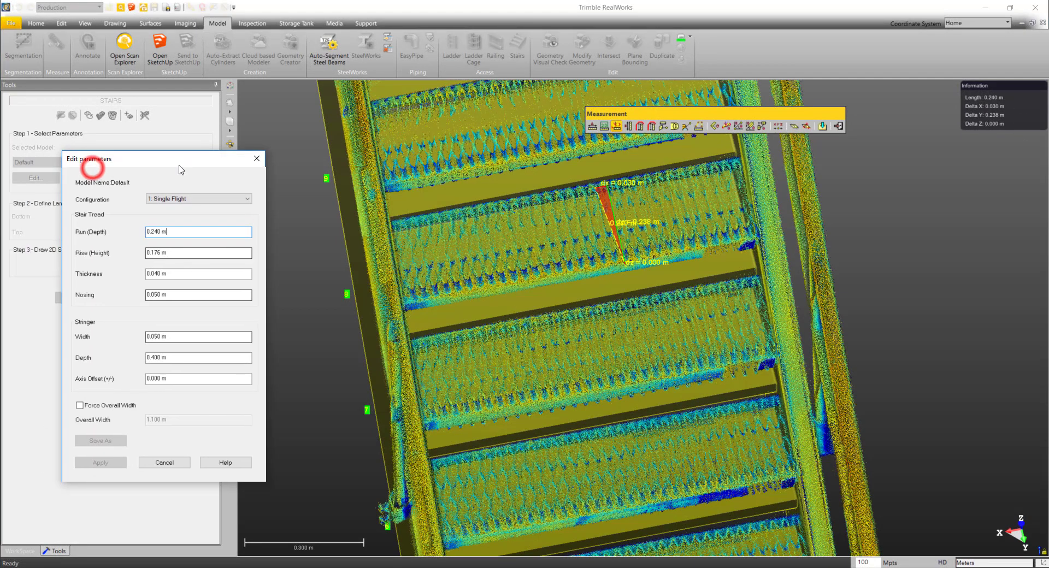
click(178, 255)
scroll(663, 298, down, 2)
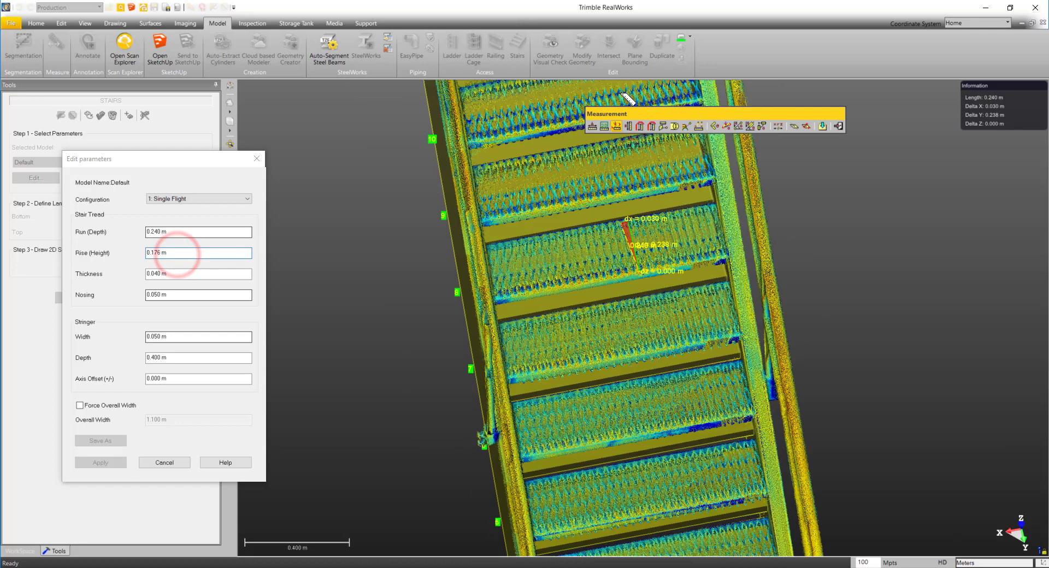
click(629, 126)
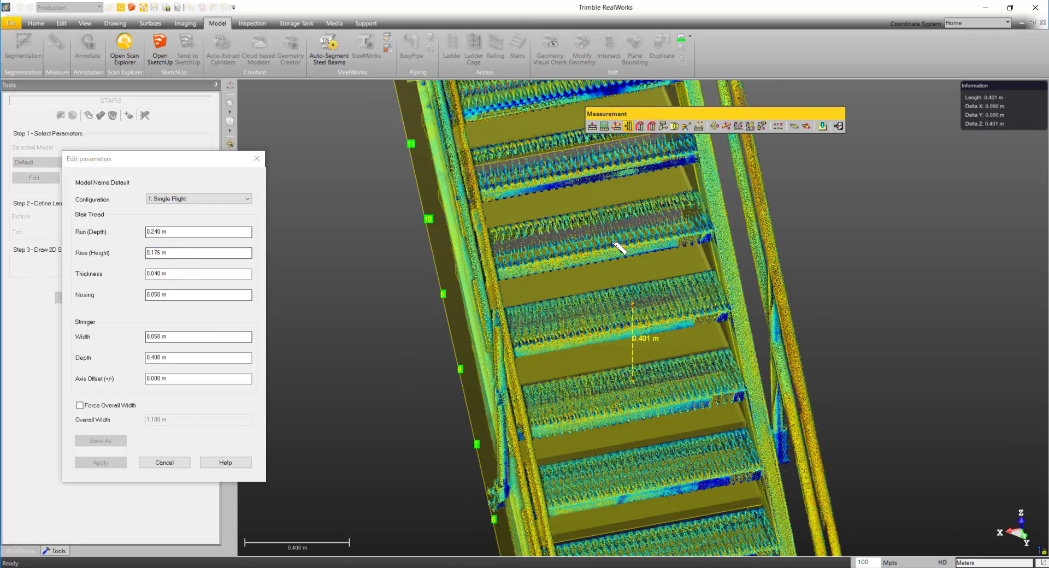
scroll(617, 242, up, 10)
mouse_move(617, 242)
mouse_down()
mouse_move(593, 230)
mouse_move(591, 202)
mouse_move(611, 261)
mouse_up()
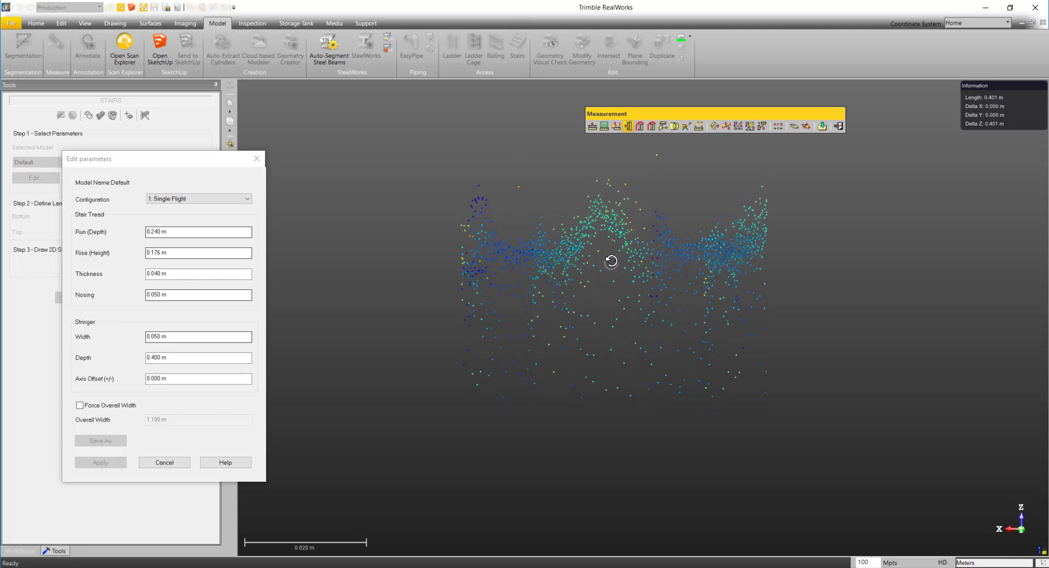
click(602, 206)
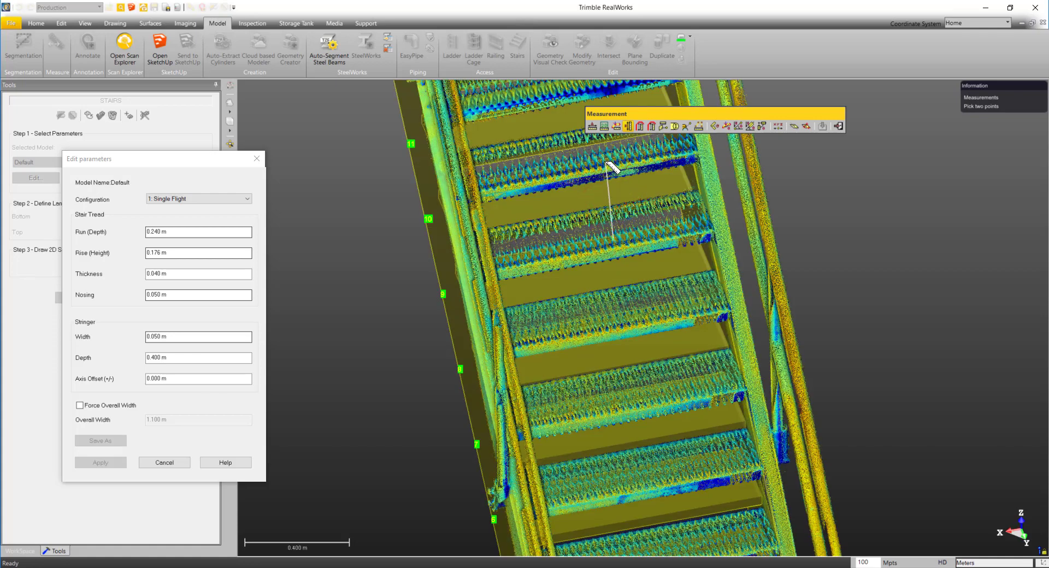
click(612, 166)
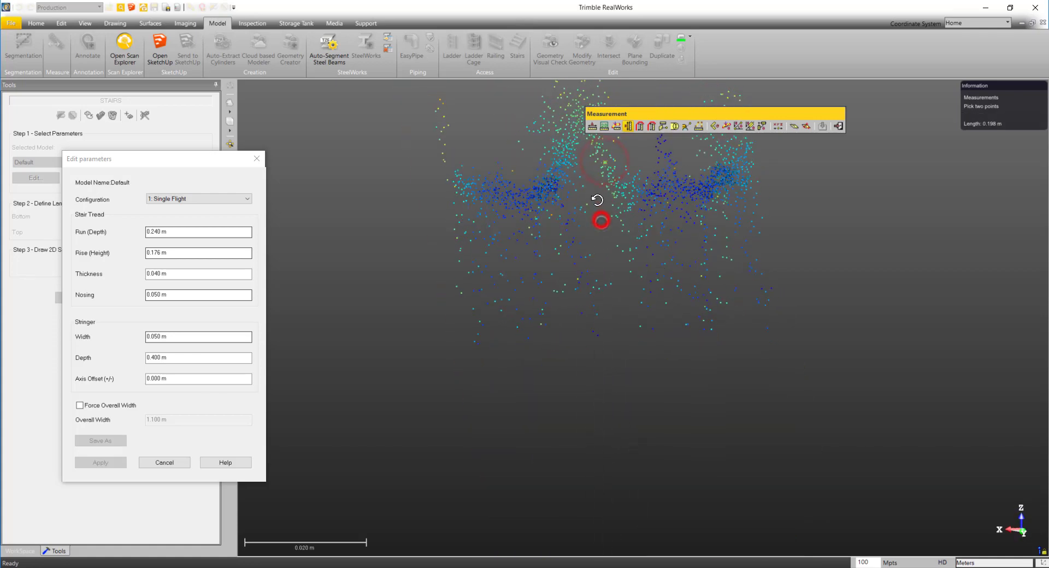
drag(598, 200, 605, 300)
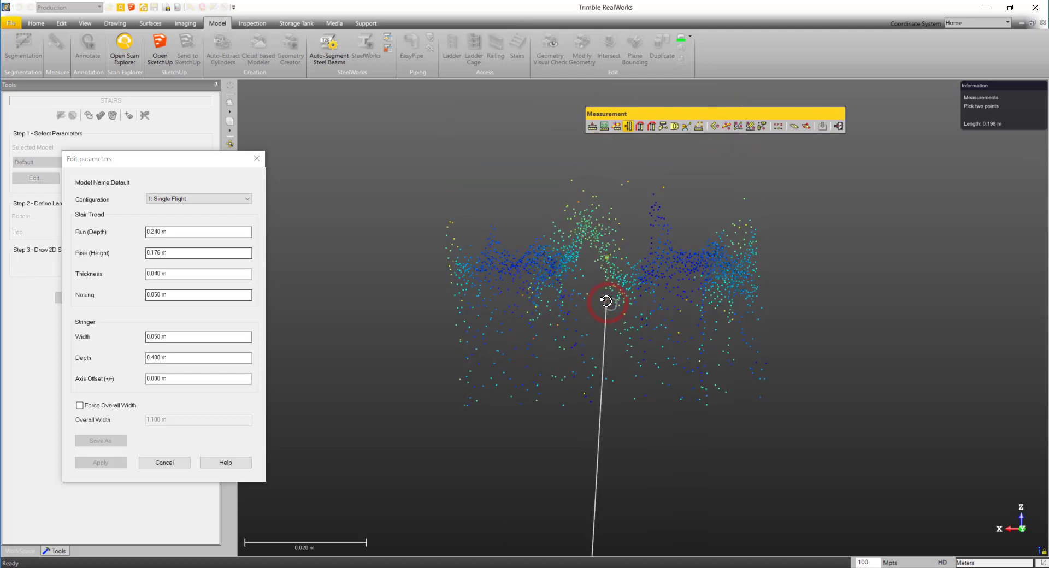
click(588, 221)
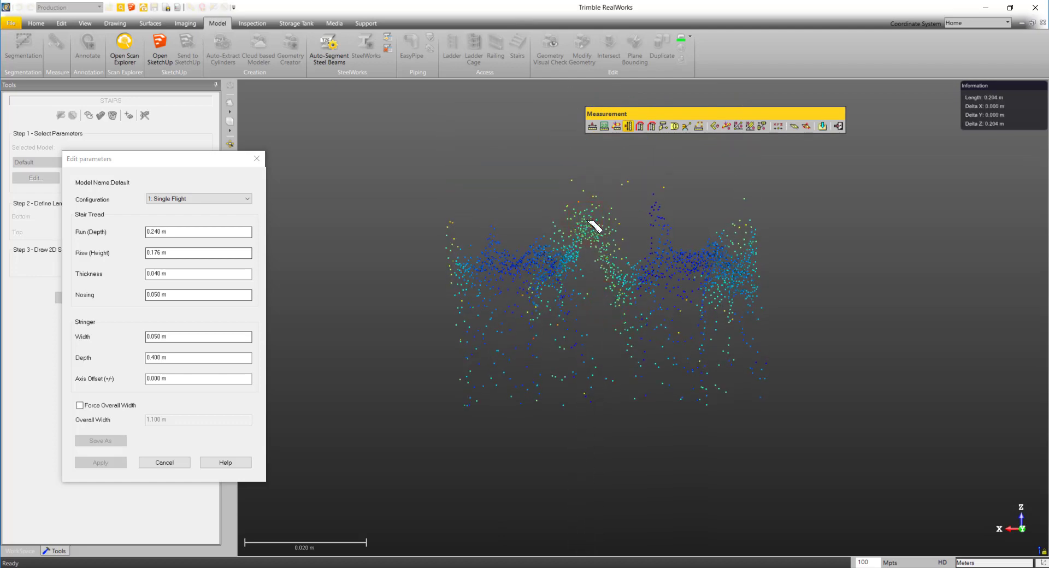
scroll(596, 229, down, 5)
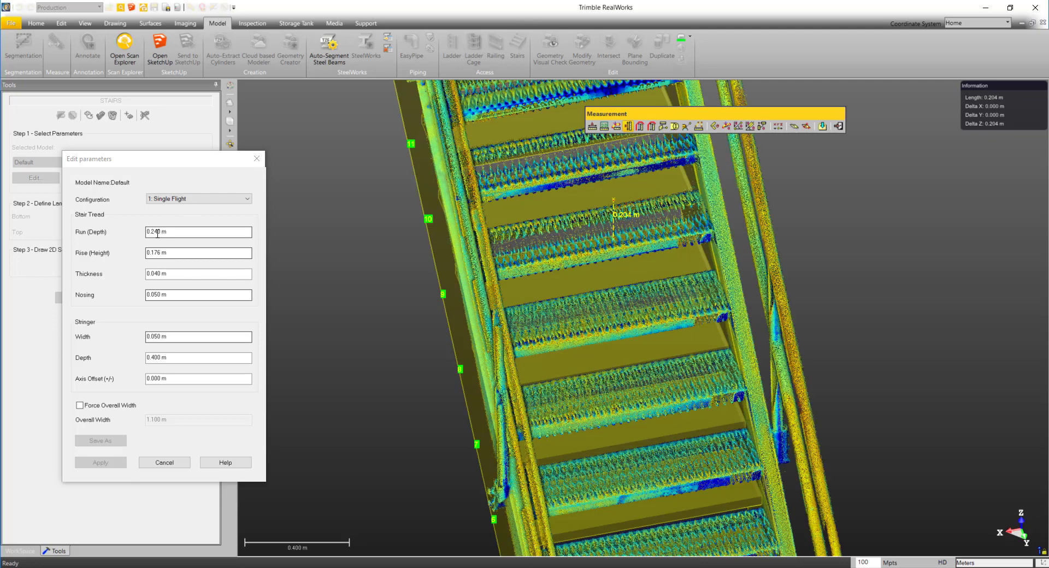
- Set the stair tread's Rise (Height) to 0.204 m
click(161, 253)
key(BackSpace)
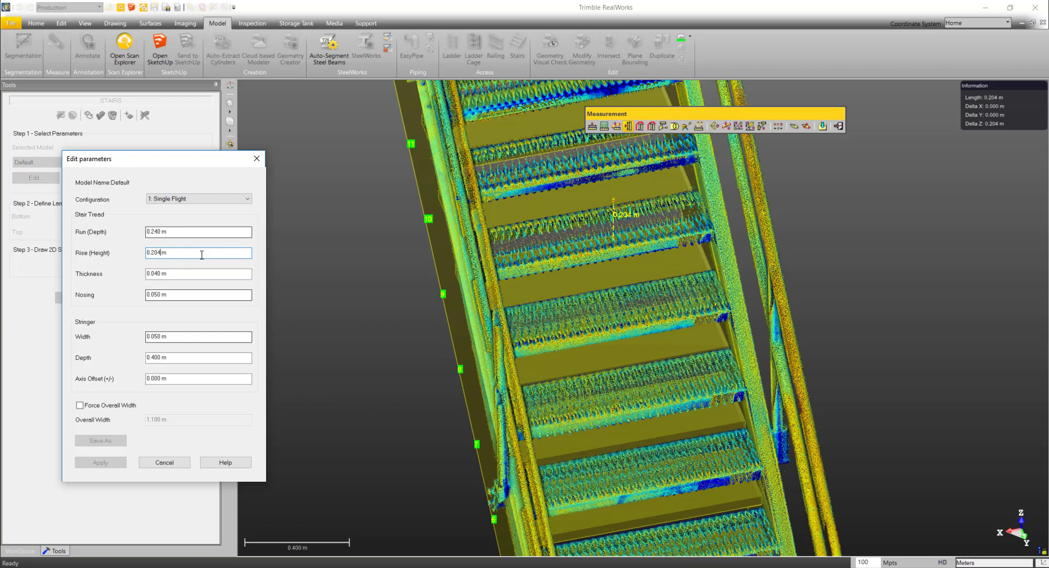
click(199, 275)
- Measure a lower tread's thickness vertically, from the top of its front edge to the bottom
mouse_move(463, 326)
mouse_down()
mouse_move(623, 267)
mouse_move(639, 277)
mouse_move(592, 351)
mouse_move(671, 428)
mouse_move(654, 379)
mouse_move(671, 422)
mouse_move(510, 427)
mouse_move(733, 428)
mouse_move(765, 399)
mouse_up()
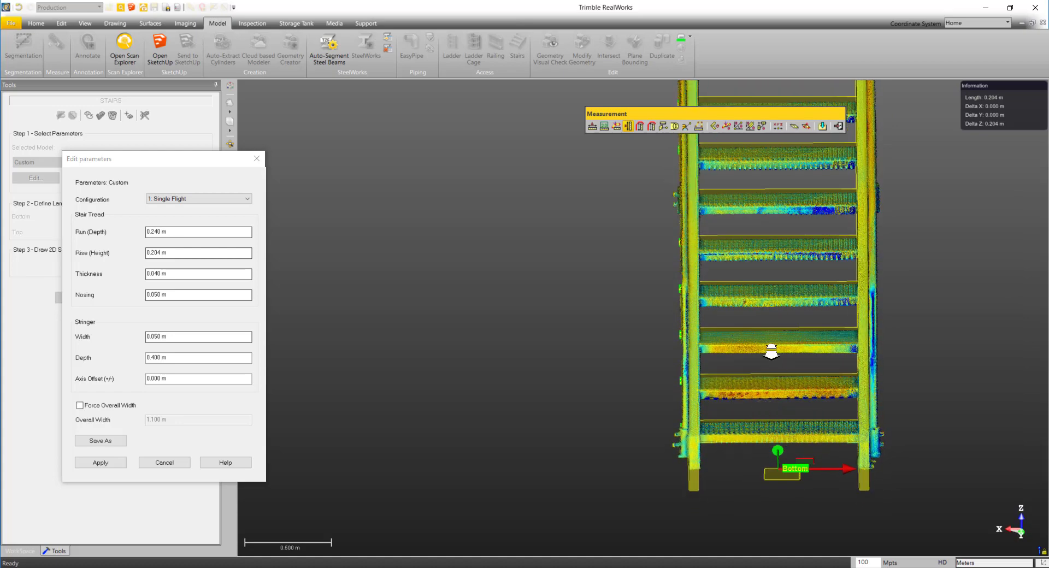
scroll(771, 353, up, 3)
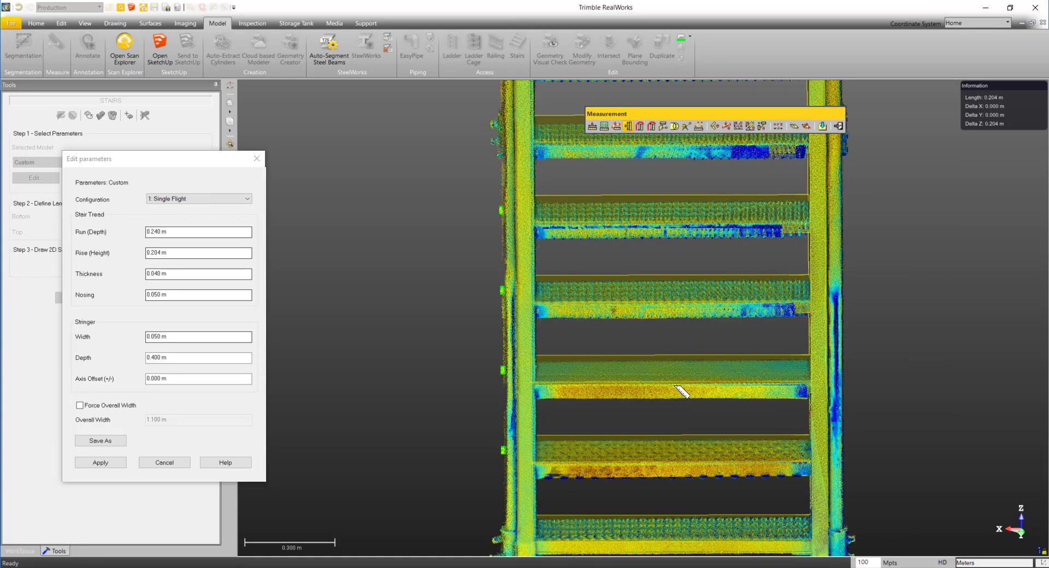
scroll(682, 392, up, 5)
mouse_move(681, 394)
mouse_down()
mouse_move(672, 387)
mouse_move(730, 356)
mouse_move(601, 418)
mouse_move(707, 428)
mouse_move(682, 315)
mouse_move(697, 316)
mouse_up()
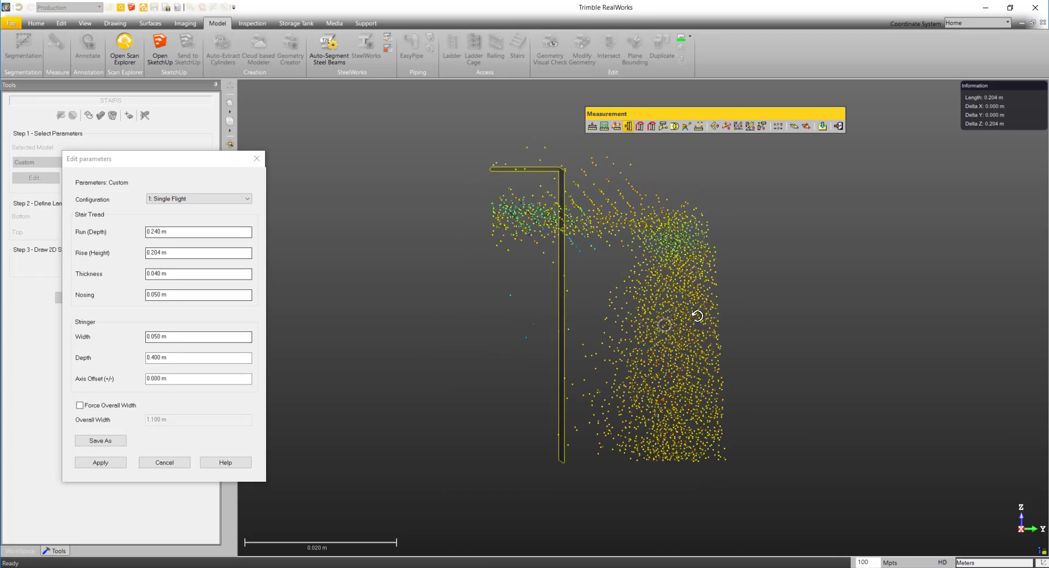
click(650, 226)
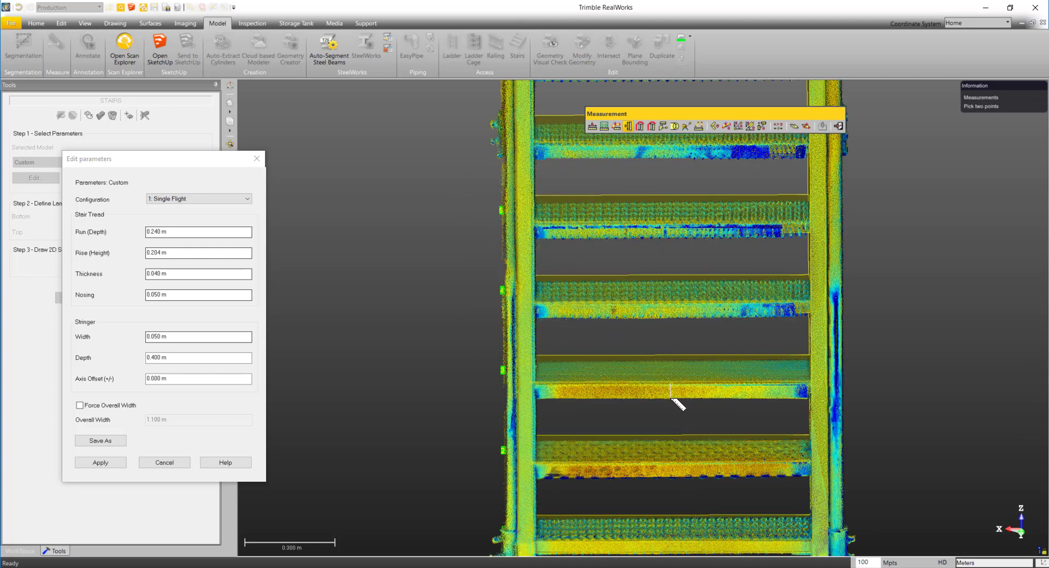
click(672, 398)
mouse_move(671, 399)
mouse_down()
mouse_move(800, 397)
mouse_move(847, 366)
mouse_move(868, 372)
mouse_move(663, 399)
mouse_up()
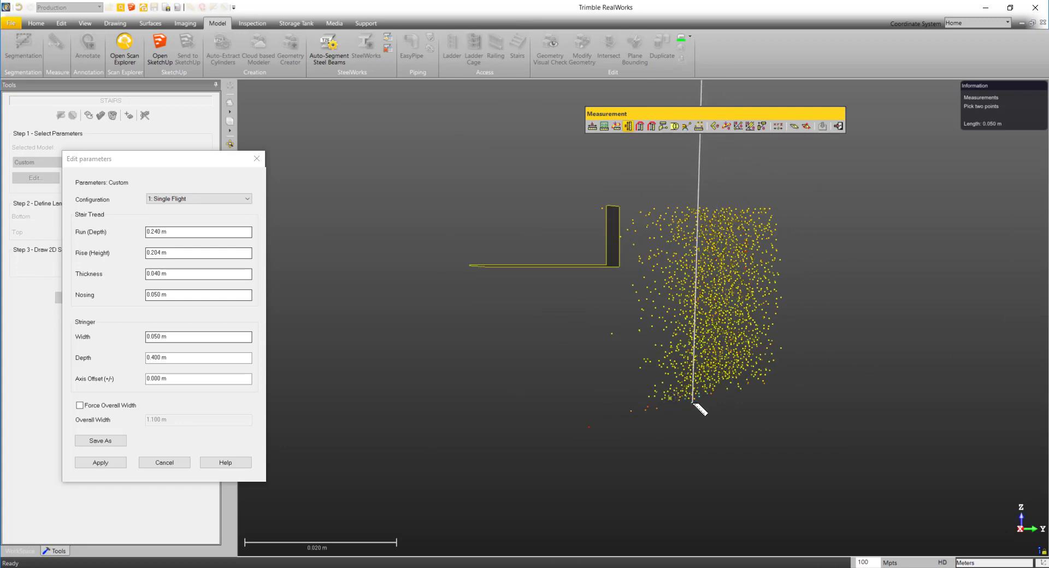
click(693, 402)
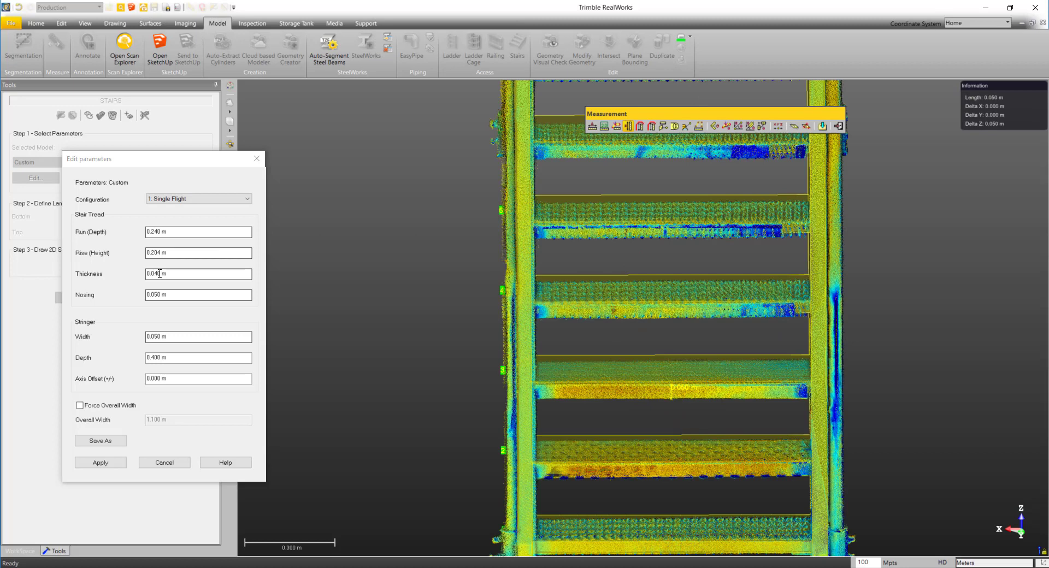
- Set the tread Thickness to 0.050 m and the Run (Depth) to 0.235 m, checking the fit against the point cloud
click(158, 274)
key(BackSpace)
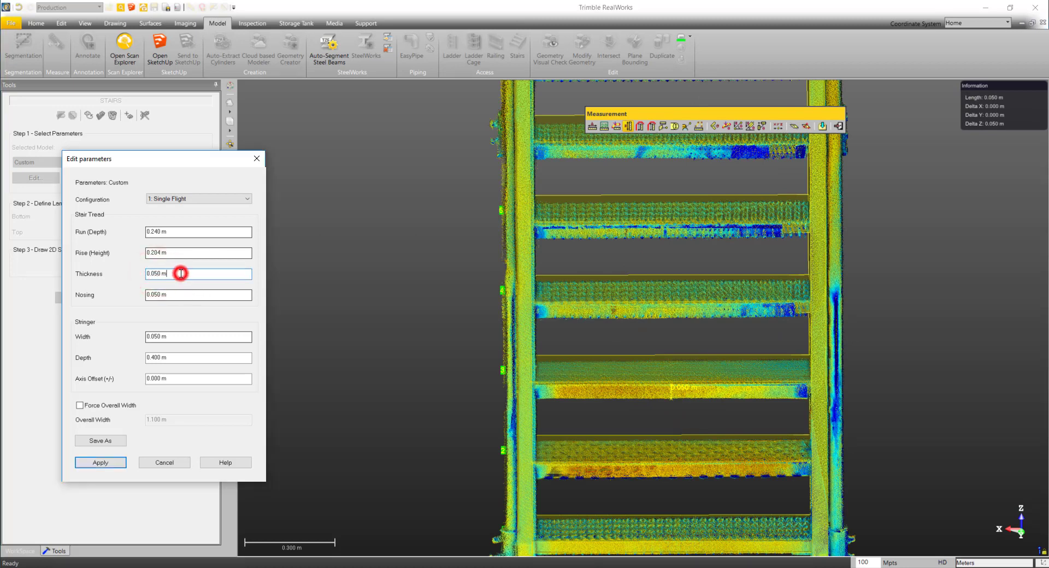
click(187, 255)
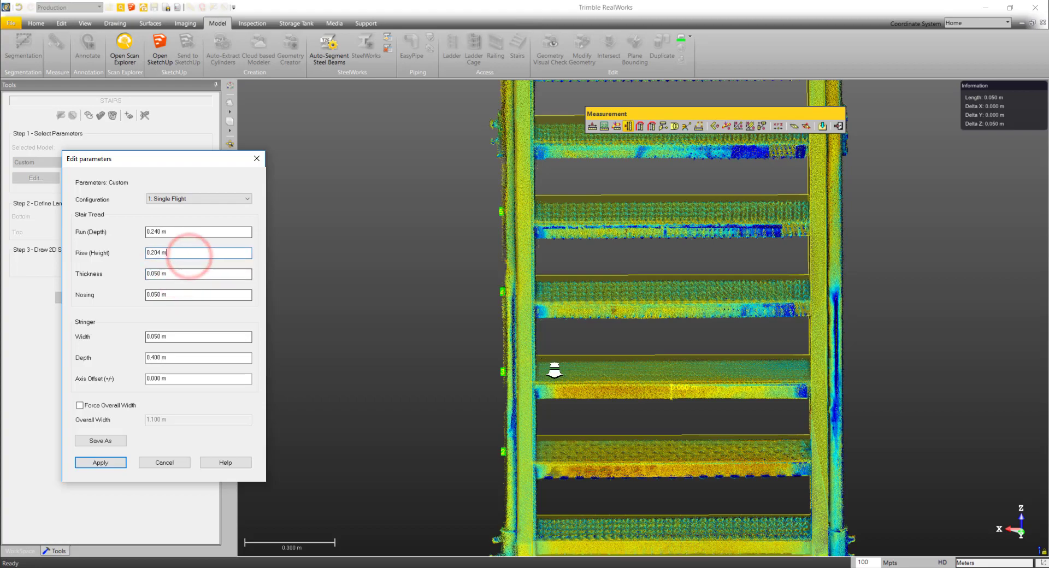
drag(554, 371, 439, 369)
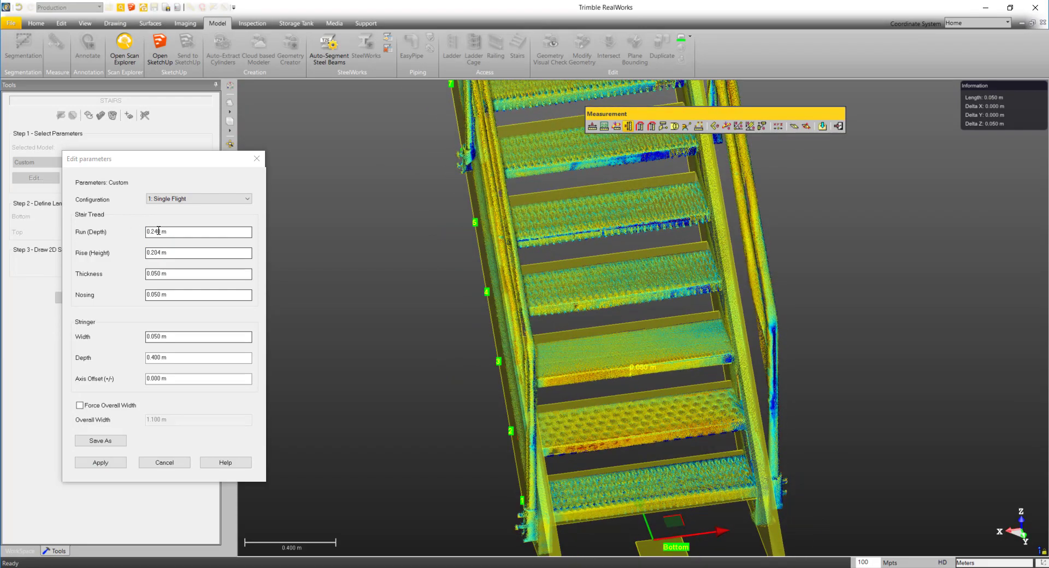
drag(486, 267, 448, 235)
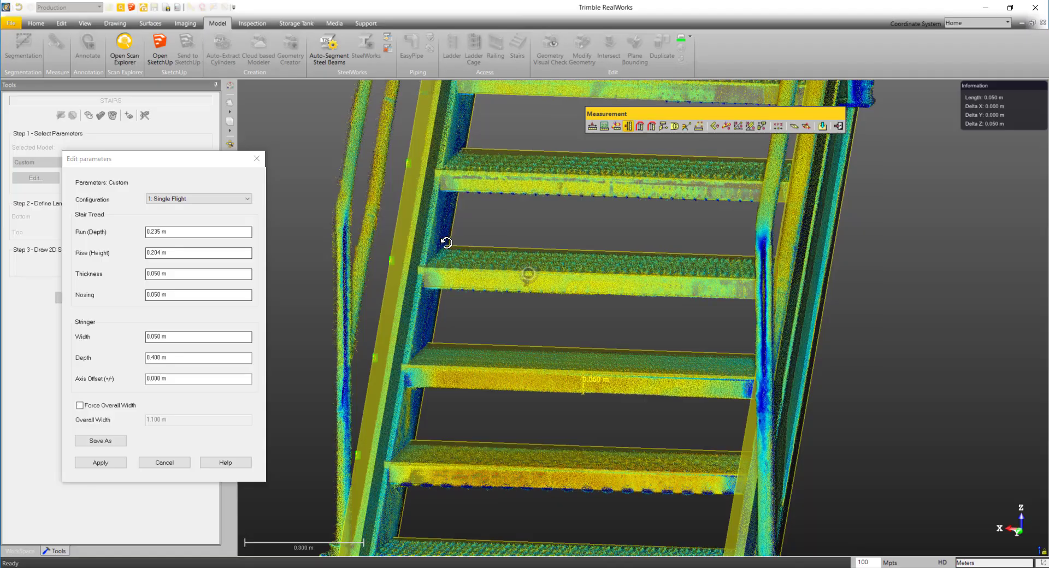
- Set the tread Nosing to 0.000 m
mouse_move(445, 236)
mouse_down()
mouse_move(351, 237)
mouse_move(469, 272)
mouse_move(533, 274)
mouse_move(476, 300)
mouse_up()
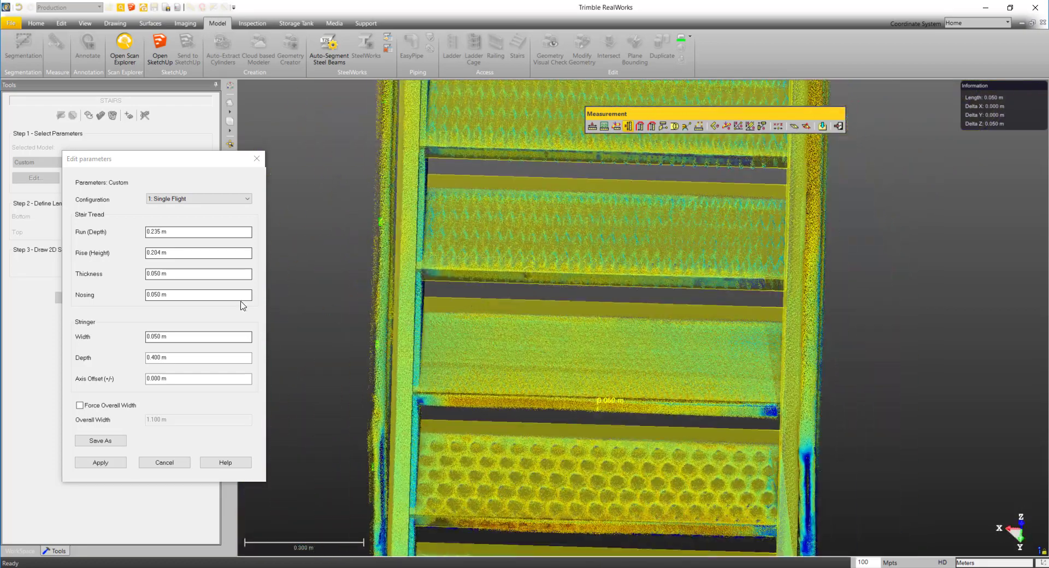
click(185, 294)
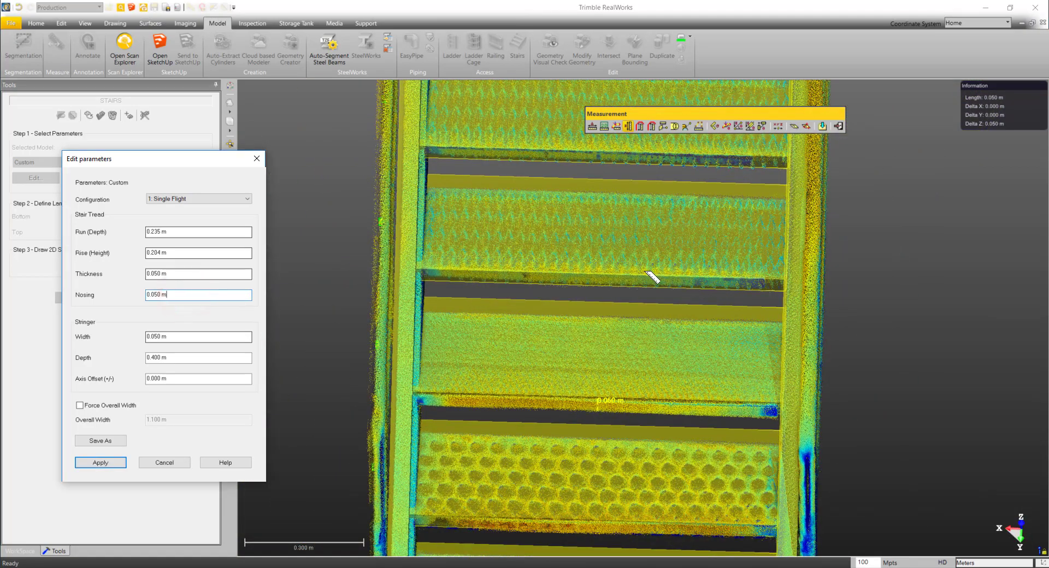
click(157, 294)
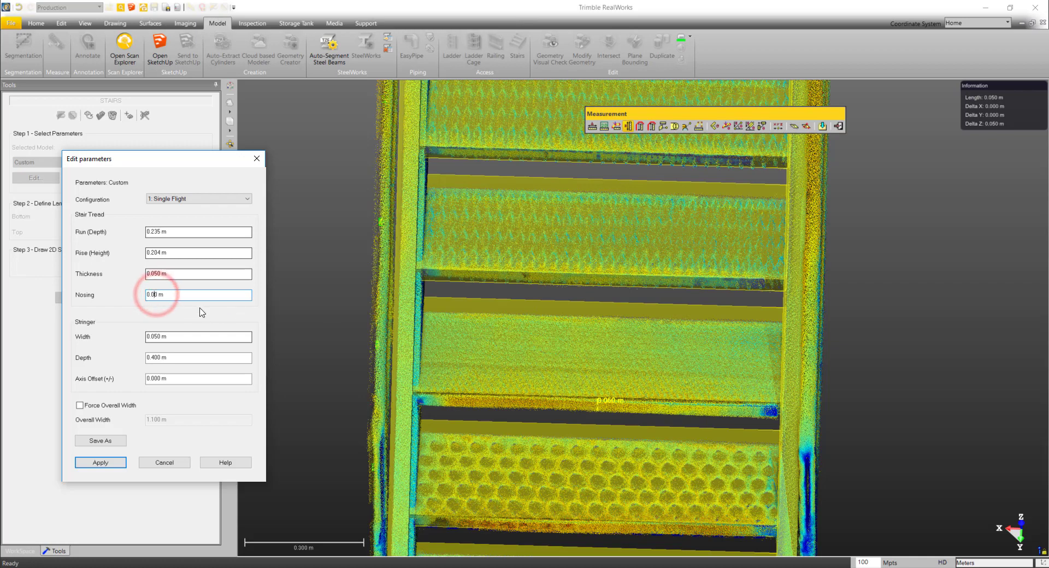
key(BackSpace)
text(0)
click(202, 338)
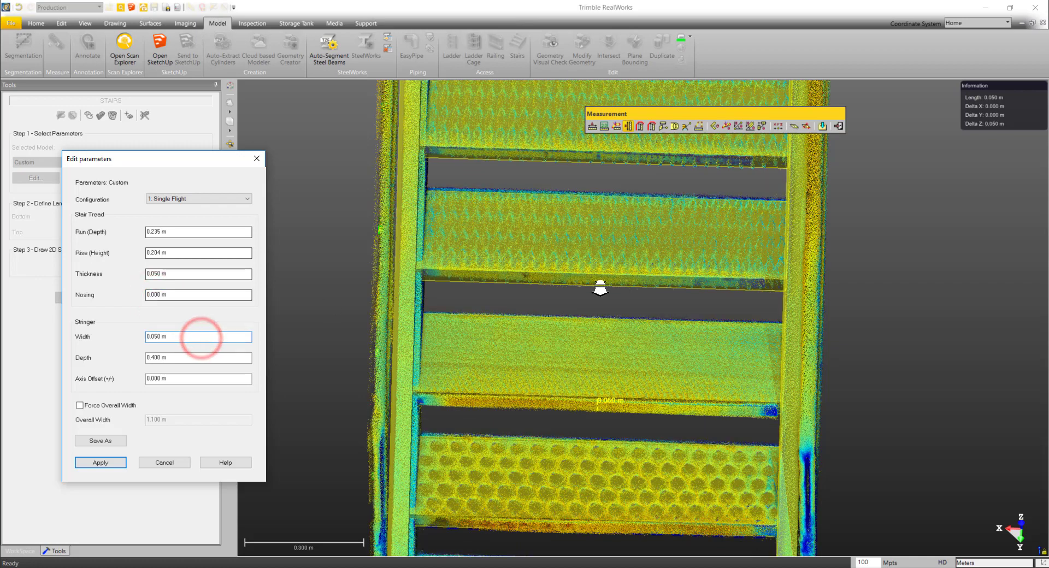
- Set the Run (Depth) to 0.238 m and check the tread alignment from above
mouse_move(573, 295)
mouse_down()
mouse_move(617, 325)
mouse_move(379, 260)
mouse_up()
click(159, 233)
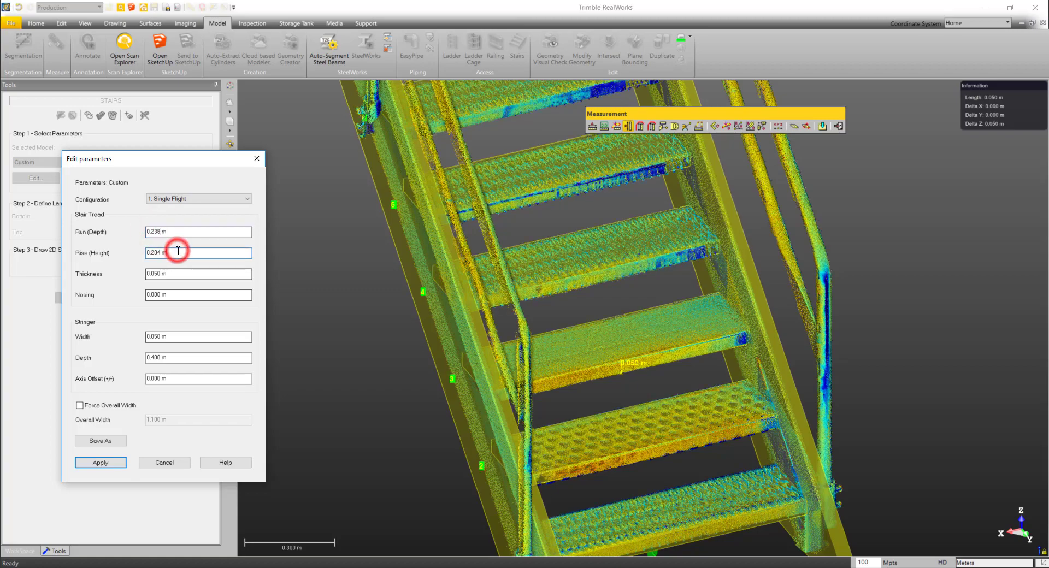
drag(500, 310, 445, 330)
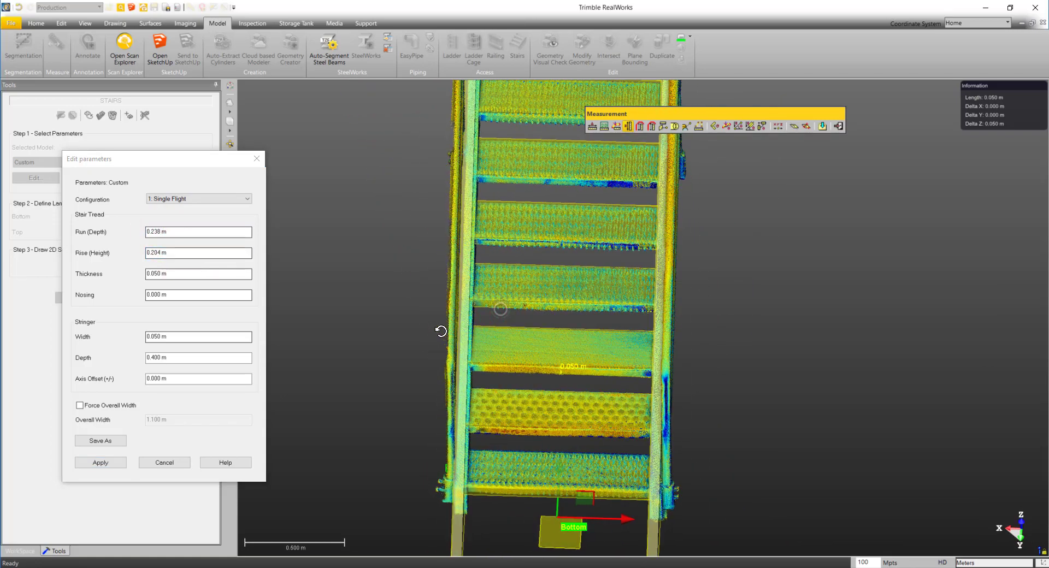
- Shift the stair model sideways off the point cloud to expose the scanned stringers near the bottom of the flight
scroll(485, 375, up, 5)
drag(484, 375, 480, 363)
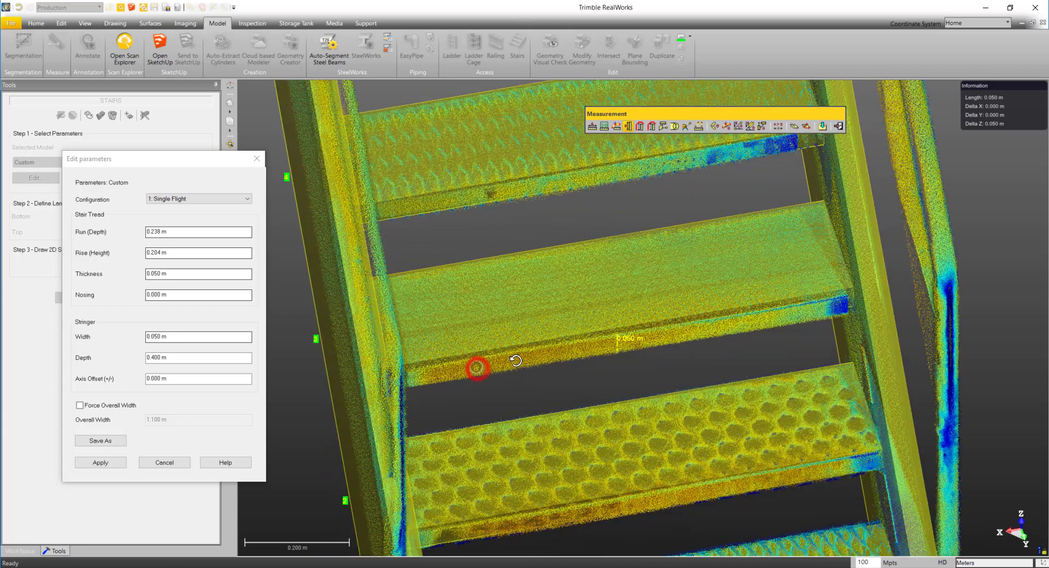
click(180, 337)
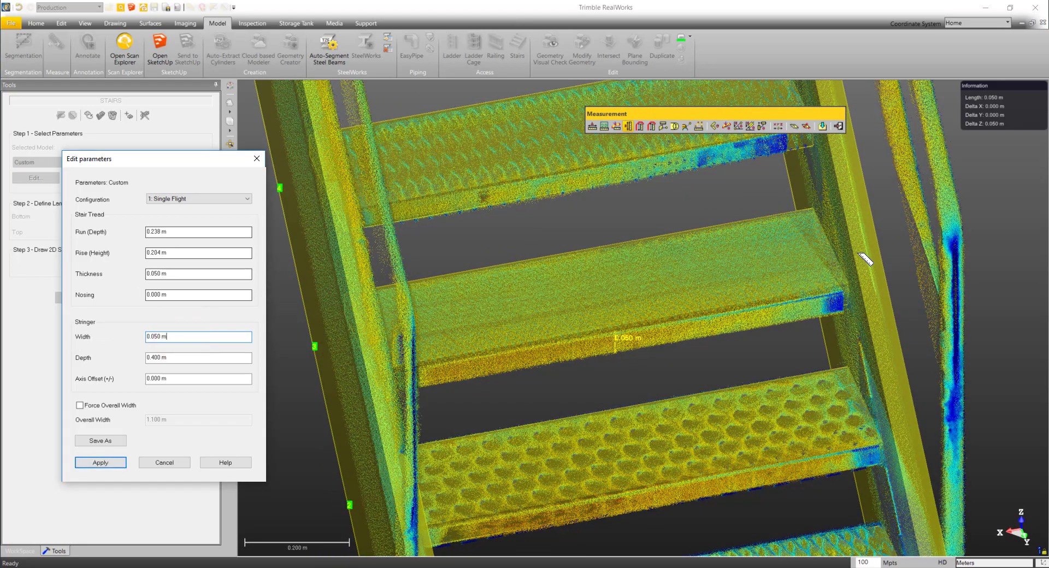
scroll(857, 257, down, 3)
mouse_move(856, 262)
mouse_down()
mouse_move(734, 504)
mouse_move(798, 487)
mouse_up()
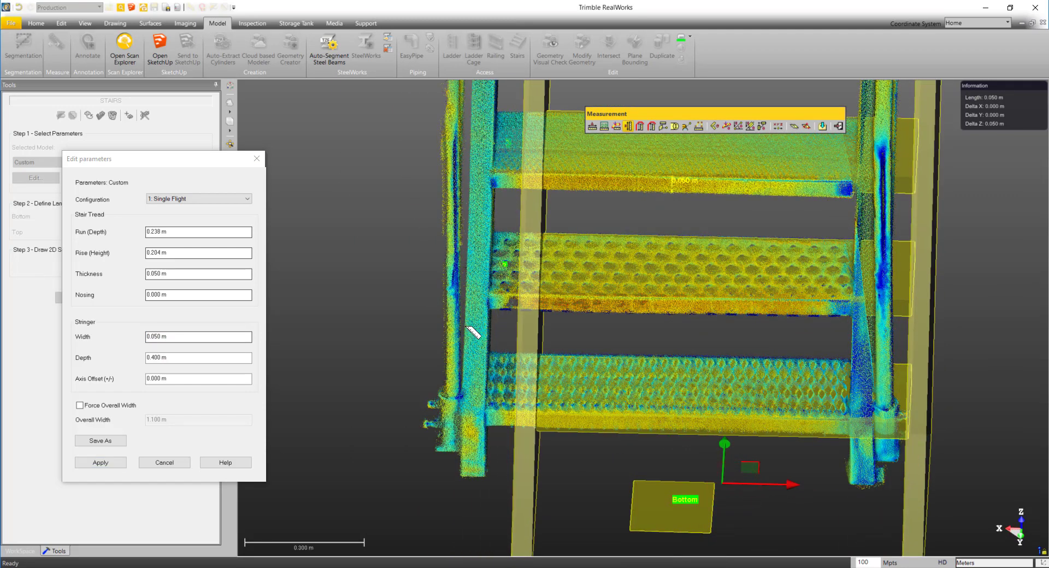
- Measure the horizontal width of the scanned left-hand stringer from its outer to its inner edge near the lowest treads
scroll(473, 333, up, 5)
drag(469, 330, 477, 327)
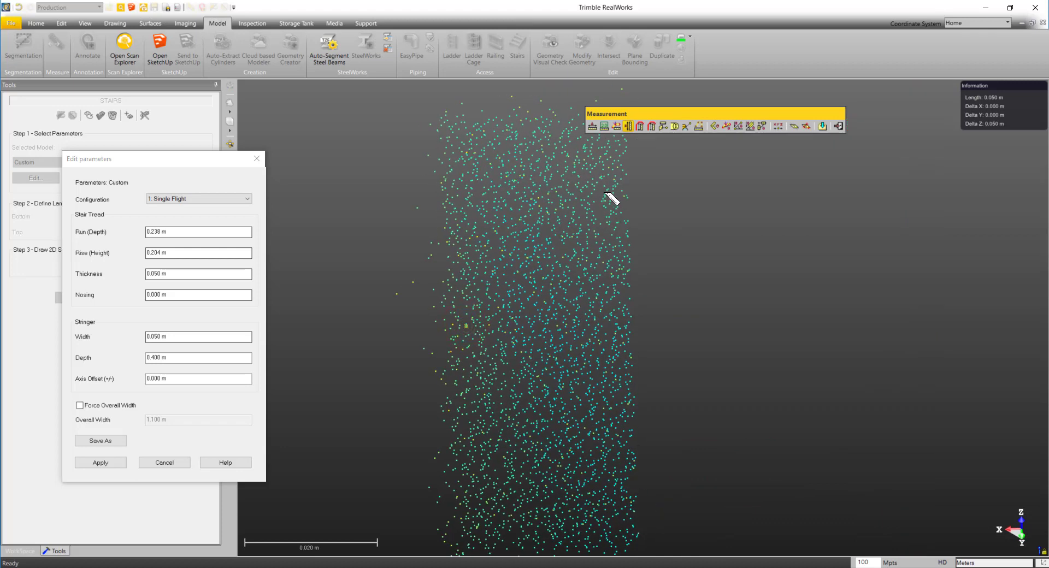
click(617, 126)
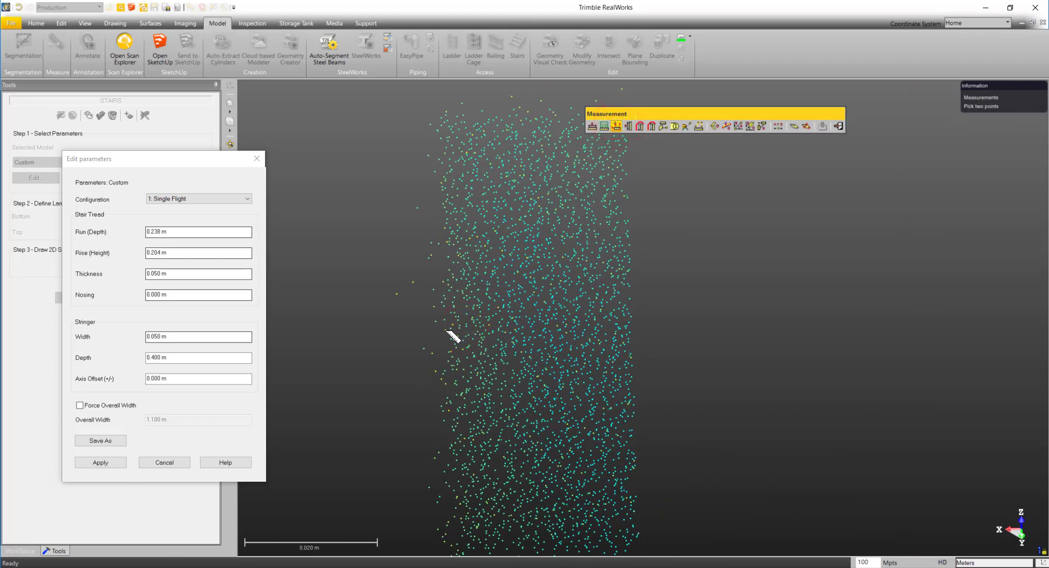
scroll(475, 345, down, 5)
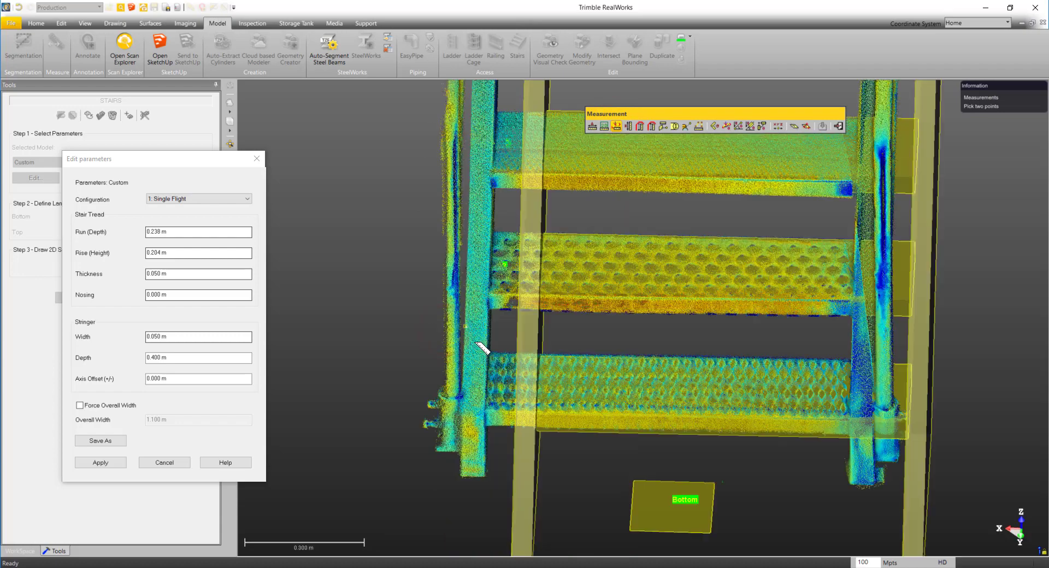
scroll(492, 333, up, 5)
click(487, 326)
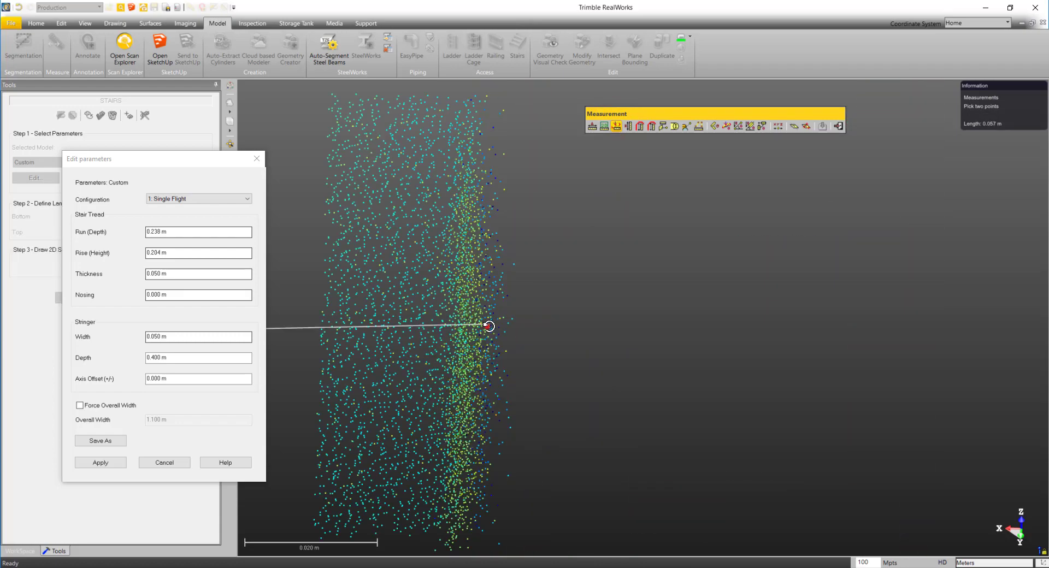
drag(486, 327, 461, 339)
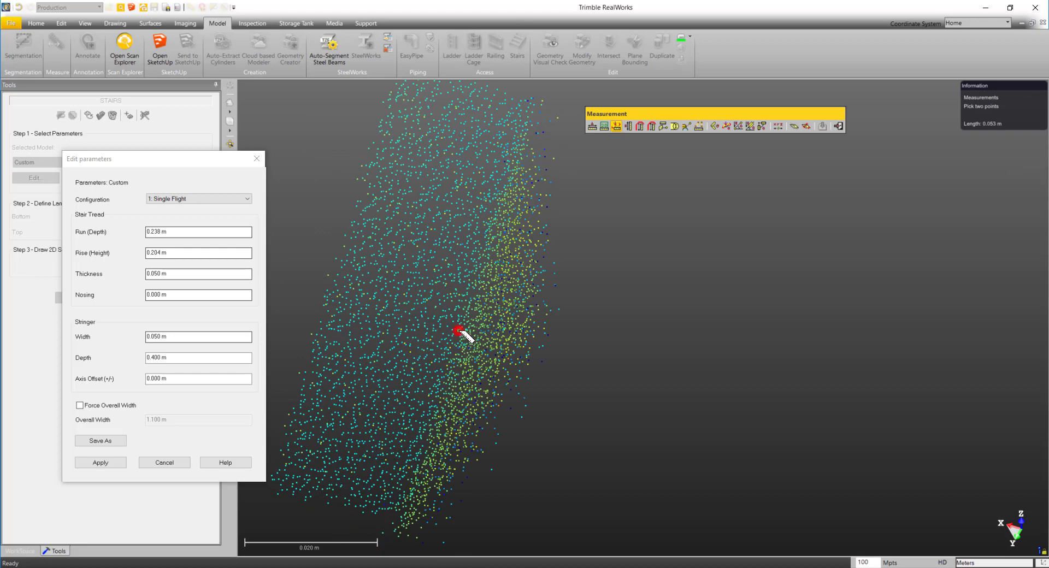
click(462, 334)
scroll(465, 335, down, 5)
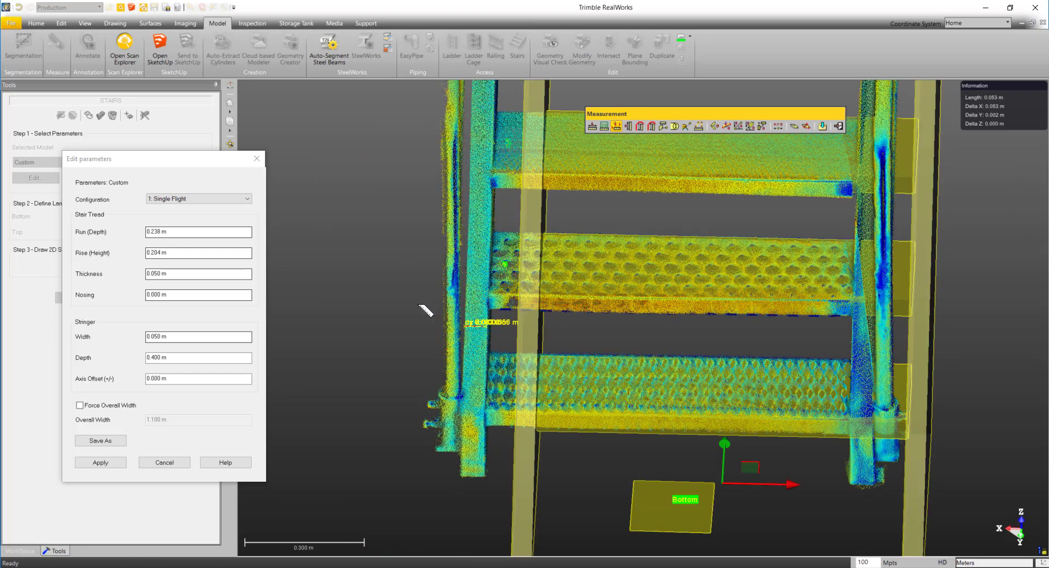
- Set the stringer Width to 0.053 m
click(159, 336)
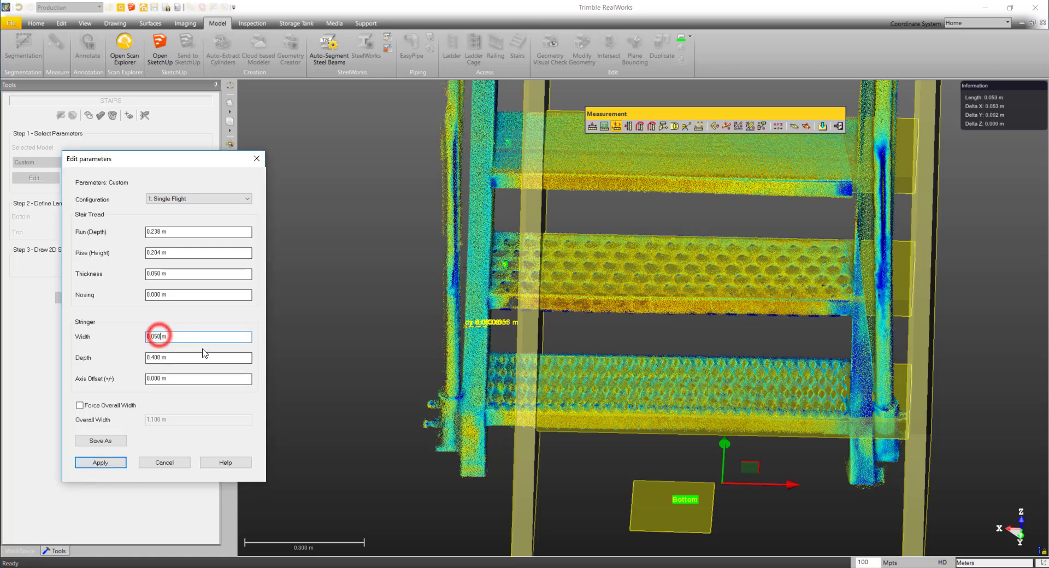
key(BackSpace)
click(181, 357)
- Measure the scanned stringer's depth perpendicular to its slope between two treads, and set the stringer Depth to 0.204 m
scroll(498, 306, down, 2)
drag(476, 300, 749, 339)
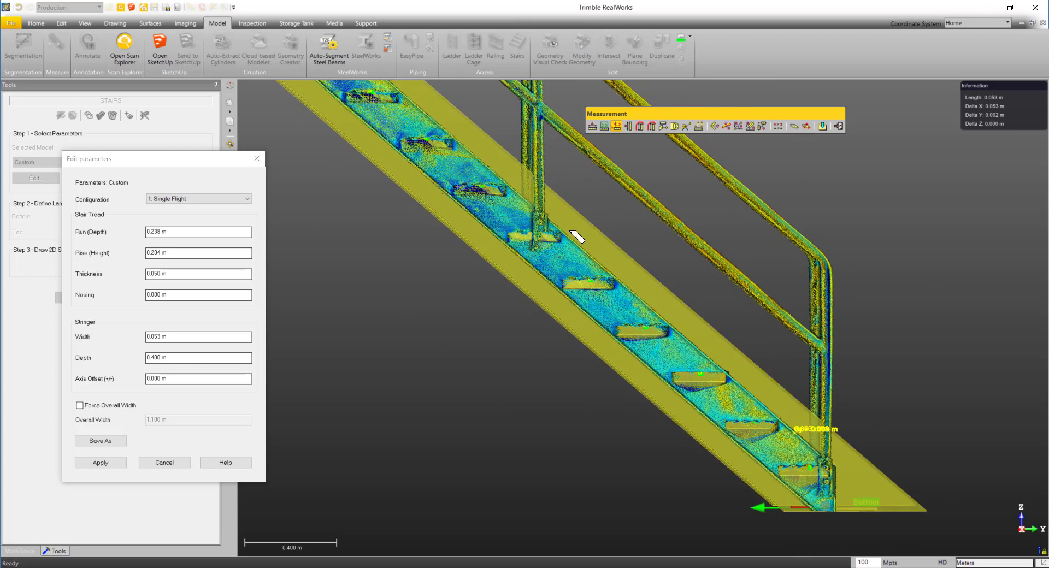
click(604, 127)
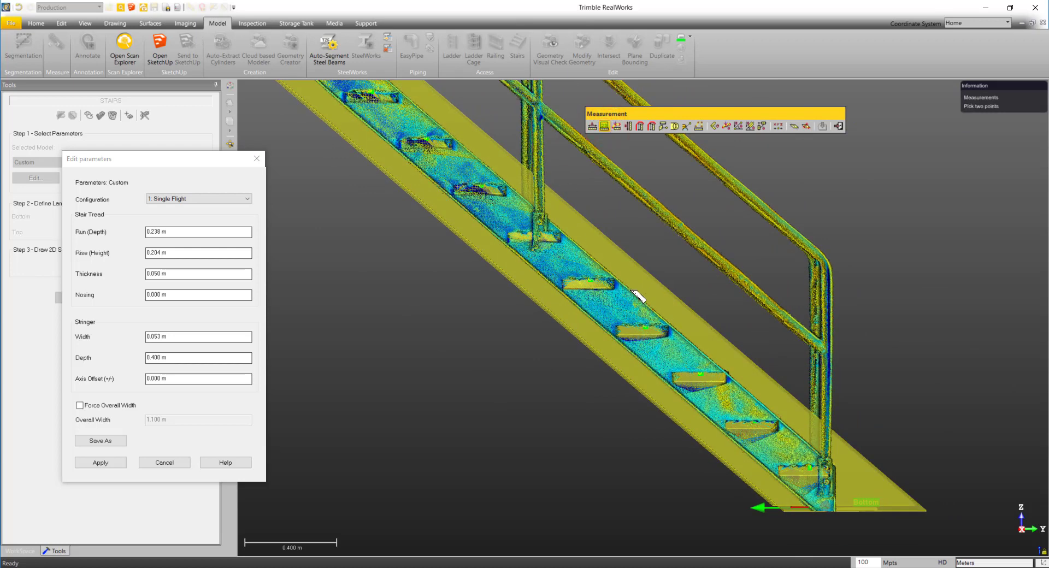
scroll(631, 290, up, 10)
drag(631, 290, 637, 293)
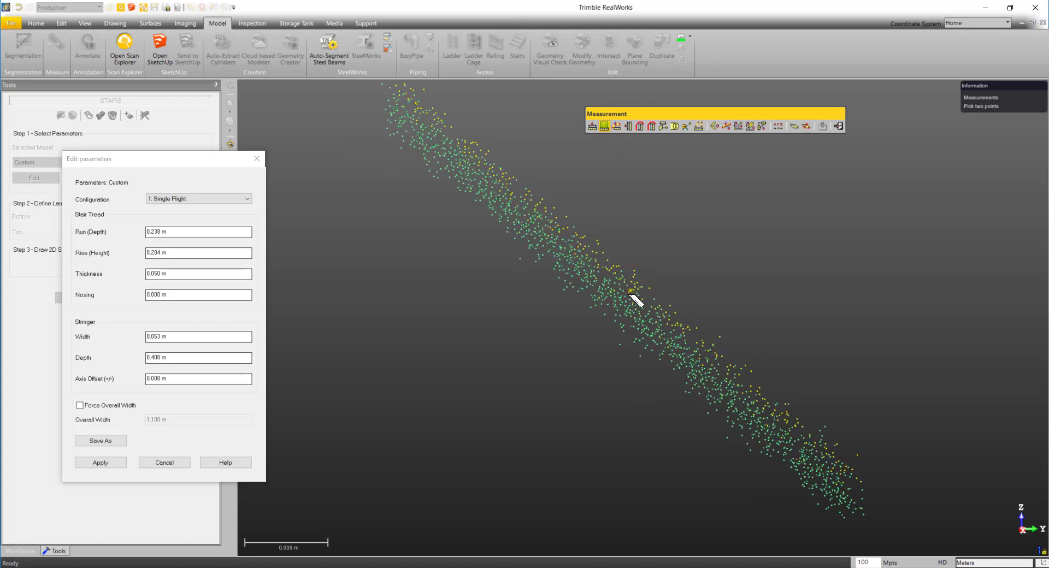
click(629, 292)
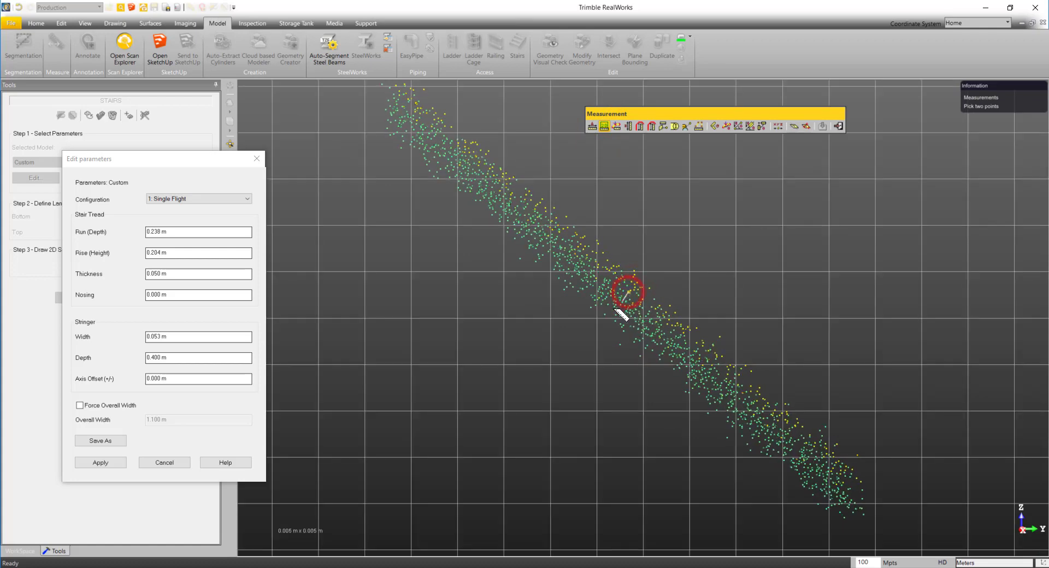
scroll(599, 320, down, 6)
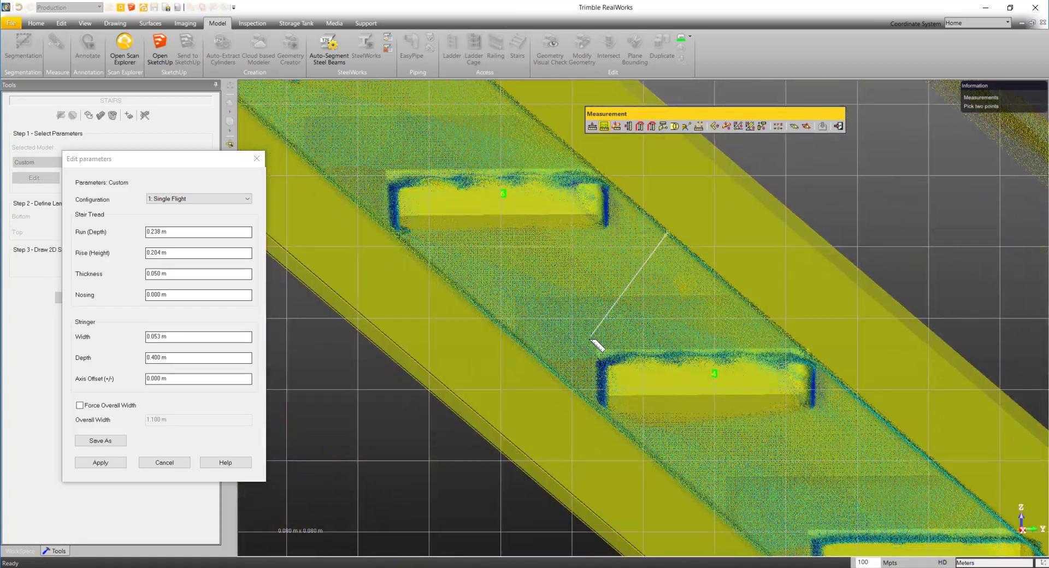
drag(597, 344, 435, 321)
mouse_move(637, 337)
mouse_down()
mouse_move(617, 337)
mouse_move(630, 337)
mouse_up()
middle_drag(634, 330, 626, 305)
drag(625, 305, 625, 304)
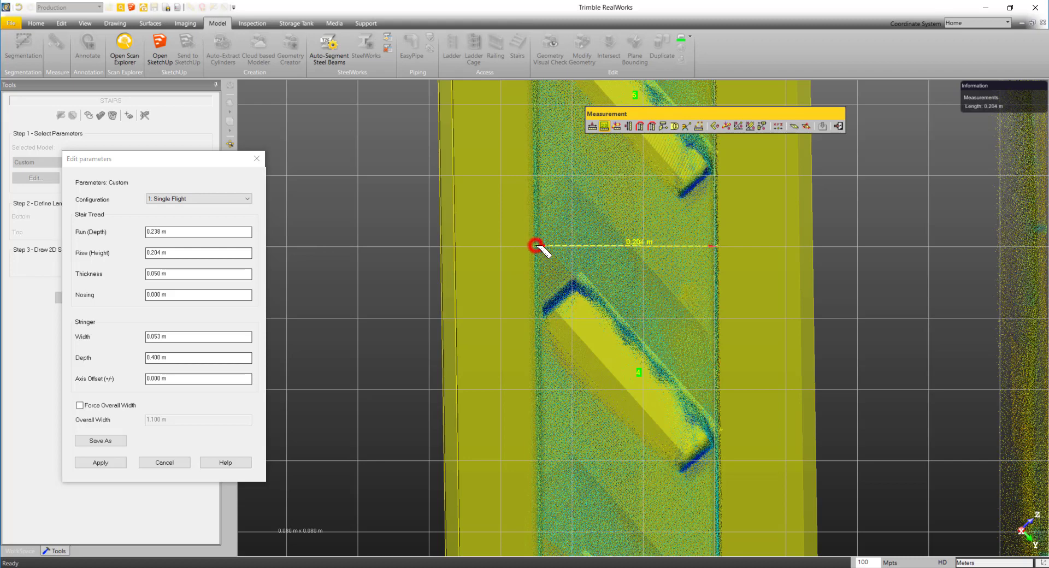
click(154, 357)
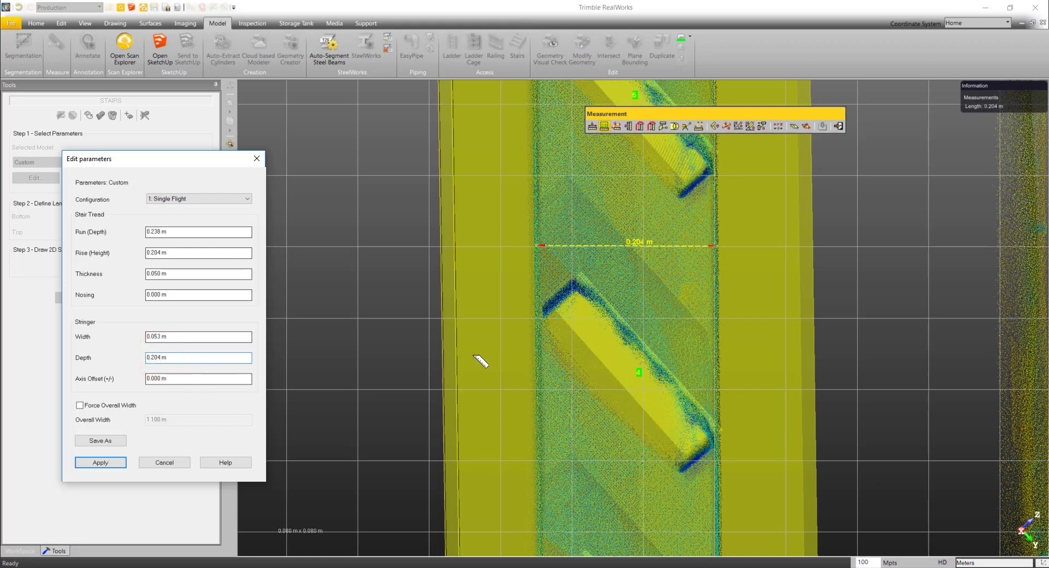
click(839, 127)
- Shift the stair model sideways back onto the point cloud so its stringers line up with the scanned ones
drag(676, 349, 832, 474)
scroll(827, 435, up, 2)
drag(827, 435, 799, 435)
drag(795, 502, 791, 500)
scroll(783, 460, down, 3)
drag(783, 458, 947, 426)
middle_drag(626, 351, 757, 466)
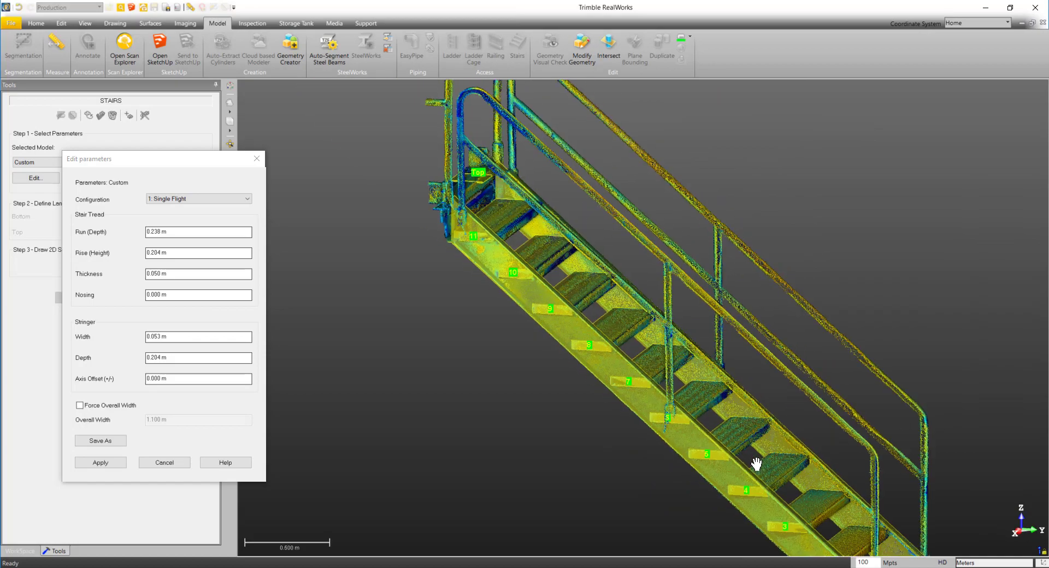
- Check the fit of the modelled stringers and treads against the point cloud along the flight, from both sides
scroll(526, 245, up, 2)
scroll(526, 245, up, 2)
drag(527, 241, 572, 240)
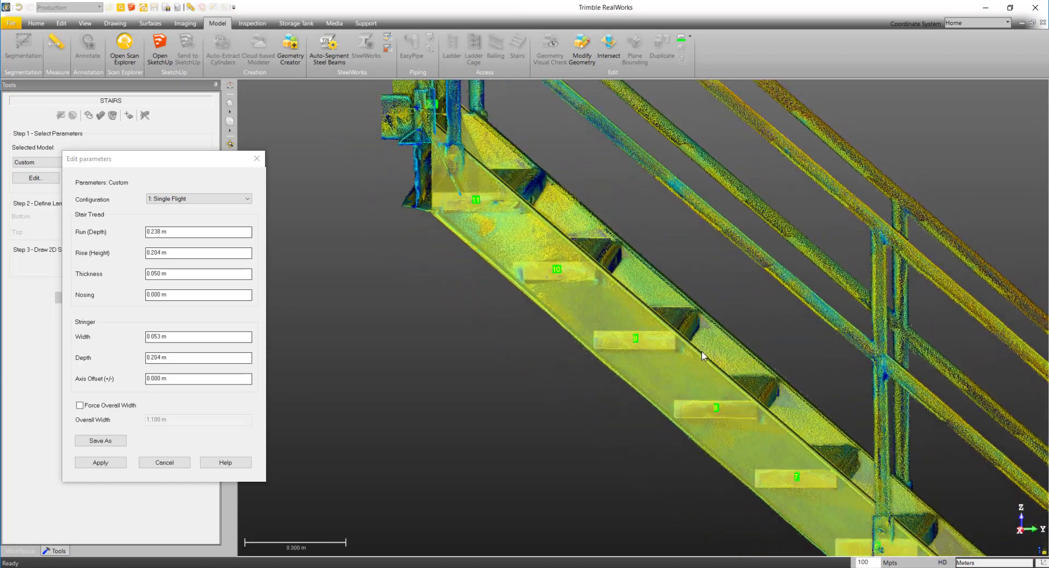
middle_drag(726, 407, 610, 311)
scroll(639, 350, down, 2)
drag(401, 335, 410, 328)
middle_drag(529, 384, 366, 238)
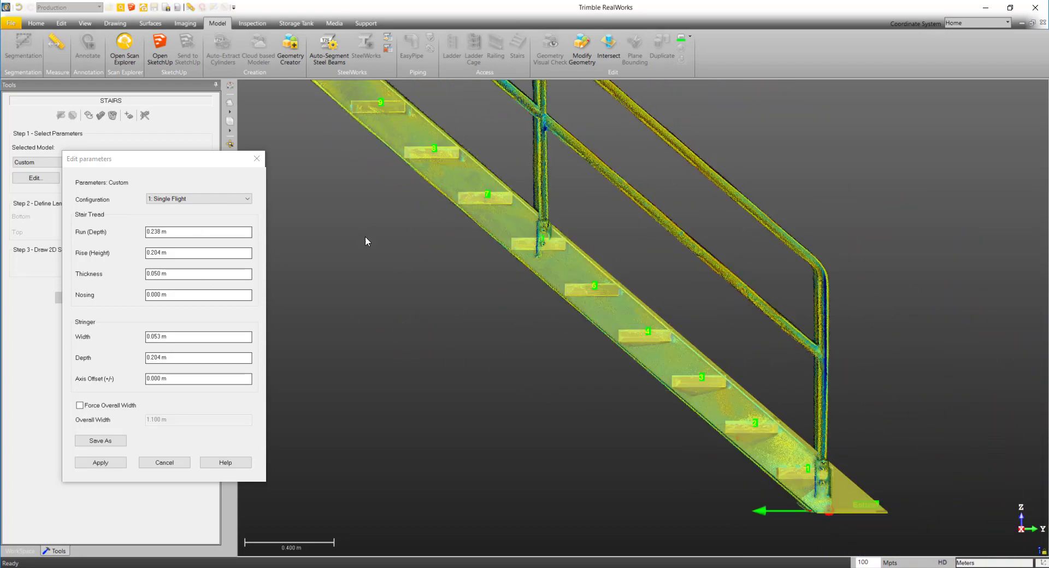
scroll(632, 420, up, 2)
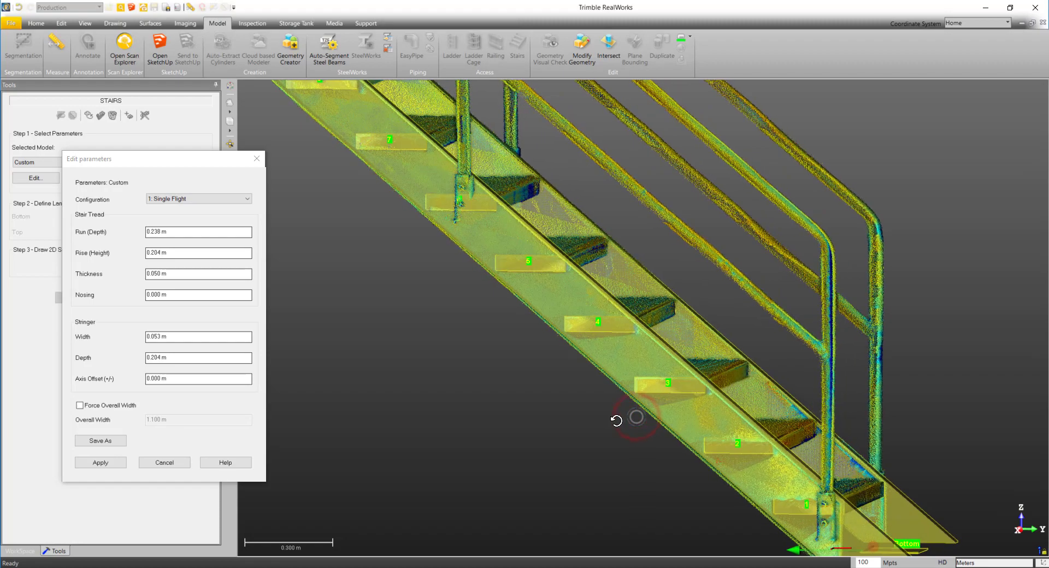
scroll(637, 418, down, 3)
drag(638, 421, 349, 421)
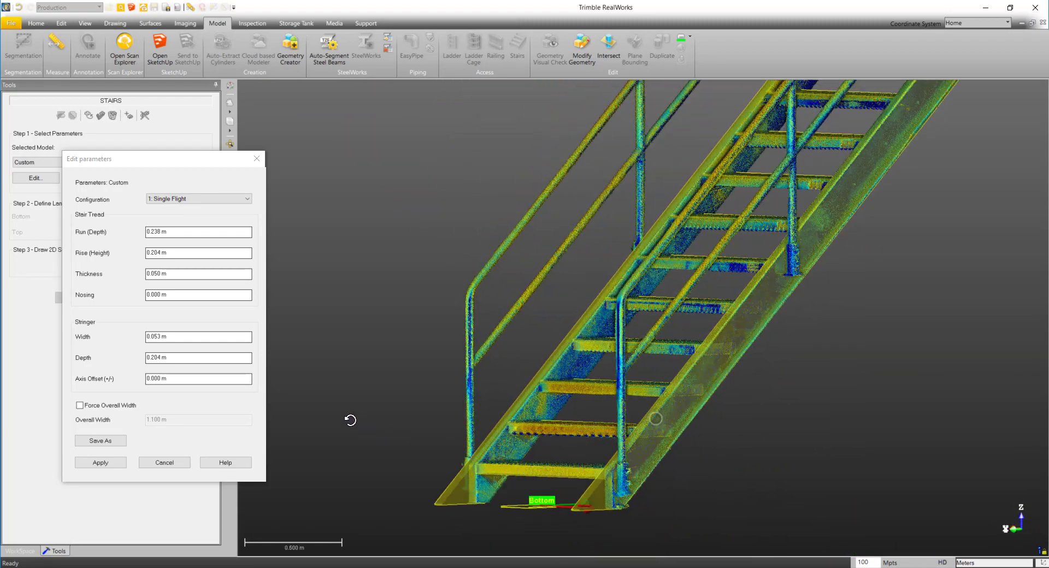
- Apply the custom parameters and create the stair geometry
click(101, 464)
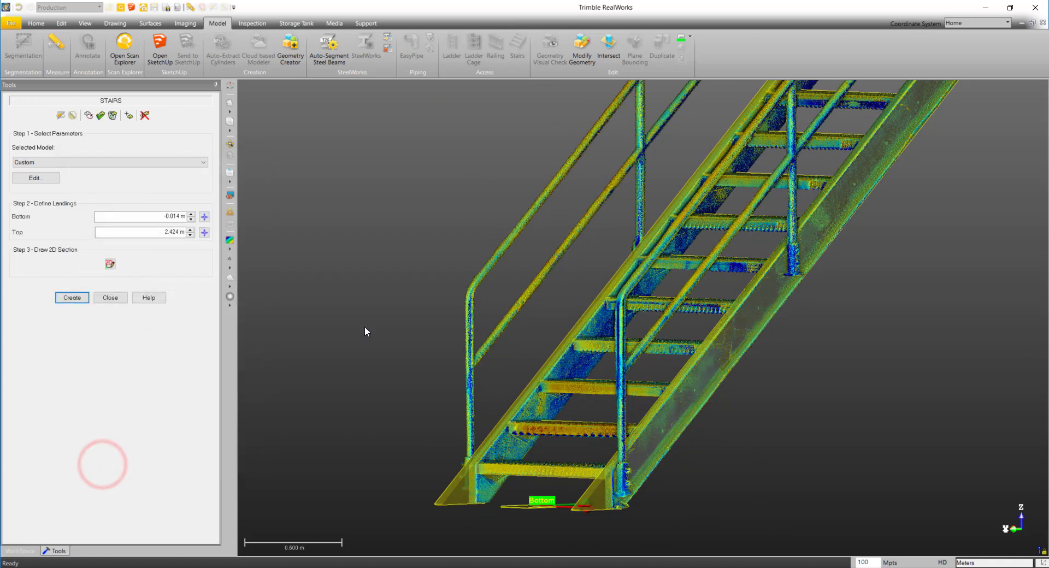
click(73, 300)
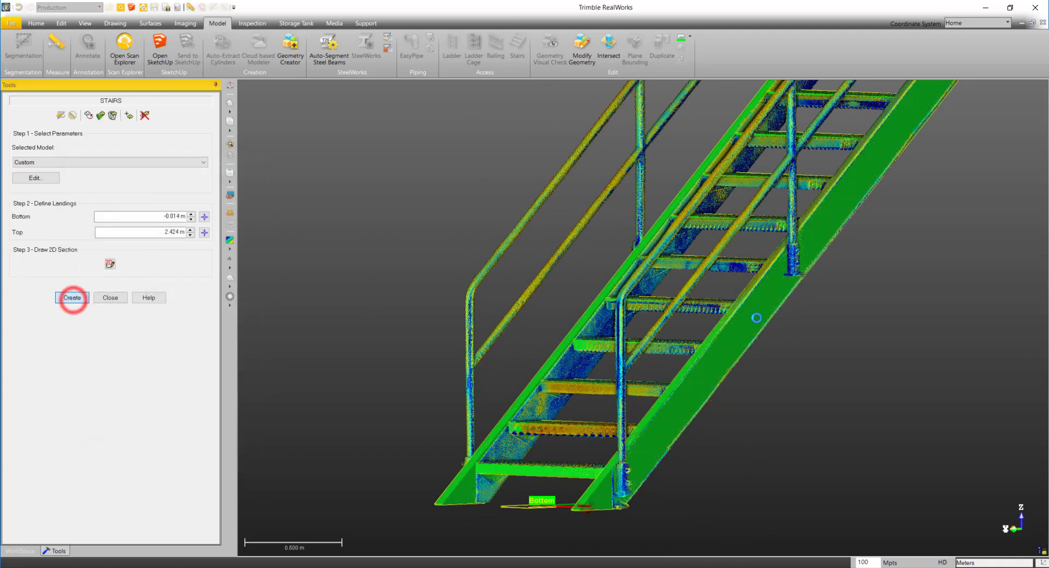
scroll(770, 338, down, 3)
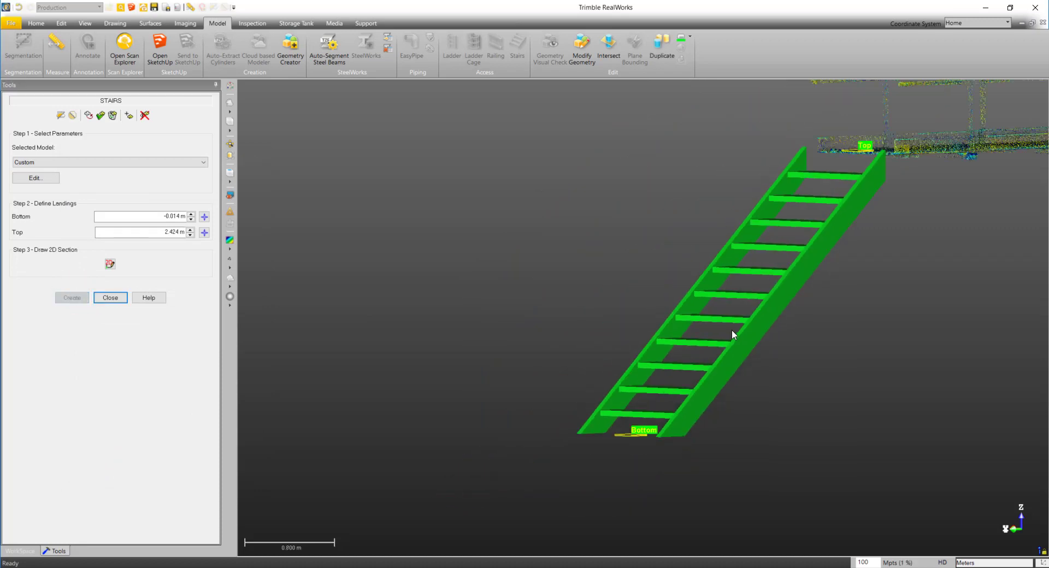
- Inspect the created stairs from another angle and close the Stairs tool
drag(733, 331, 929, 342)
drag(635, 293, 363, 288)
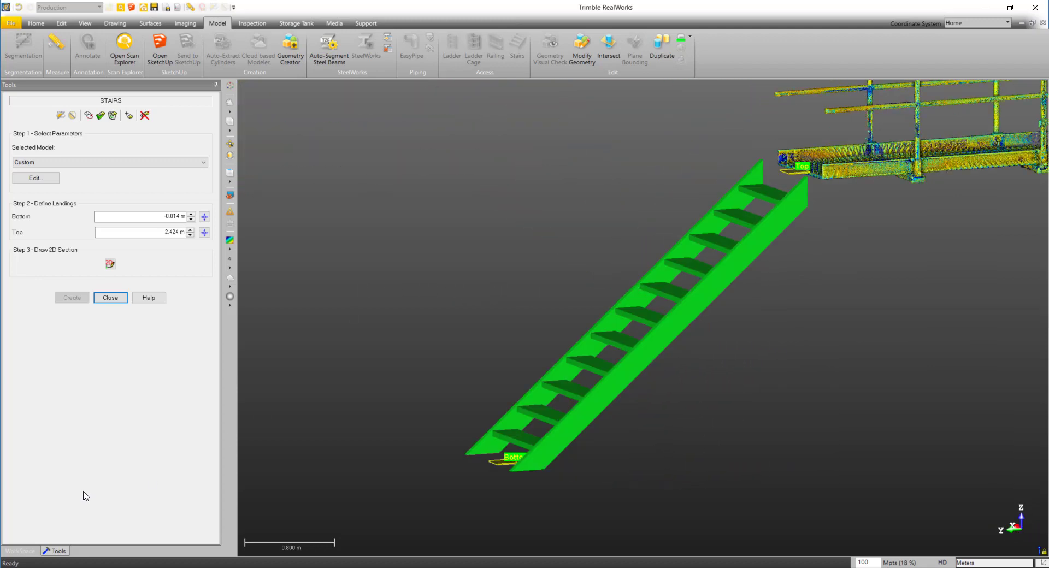
click(110, 298)
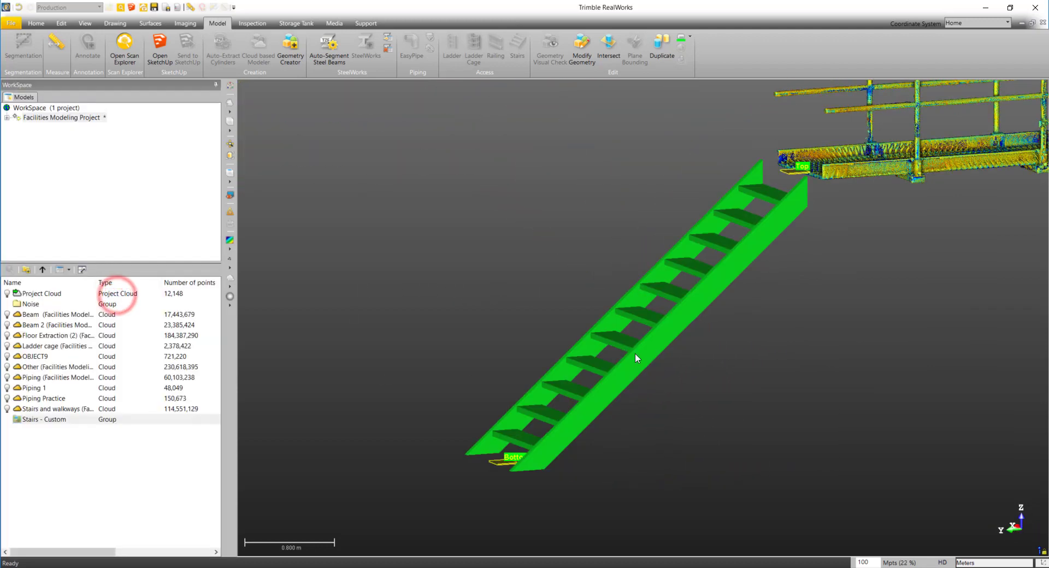